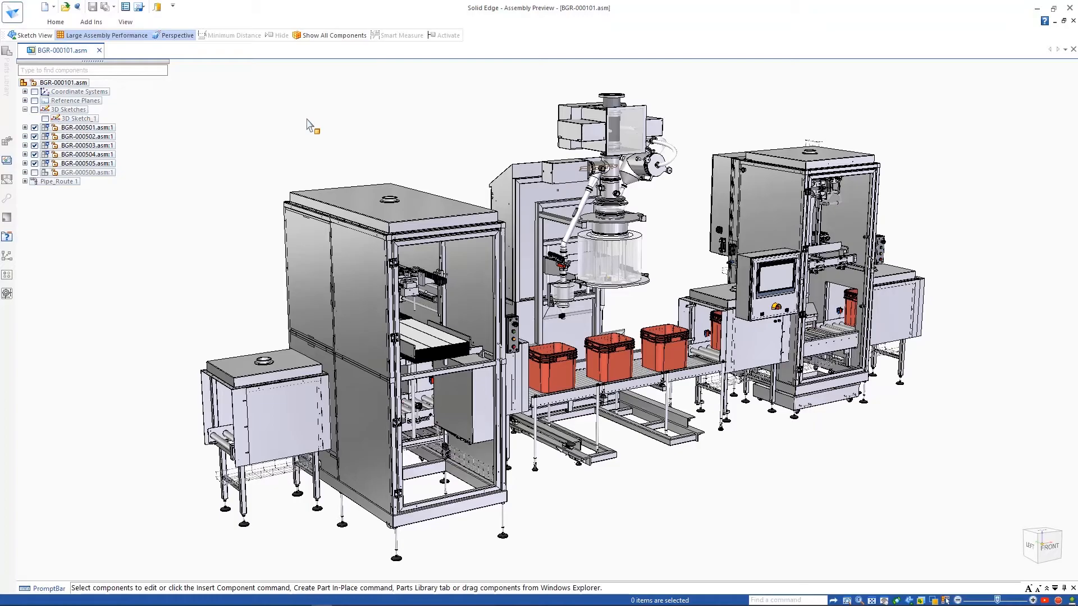
Apply the 02-Main Doser Unit display configuration to the previewed assembly BGR-000101.asm
{"action": "key", "text": "ctrl+l"}
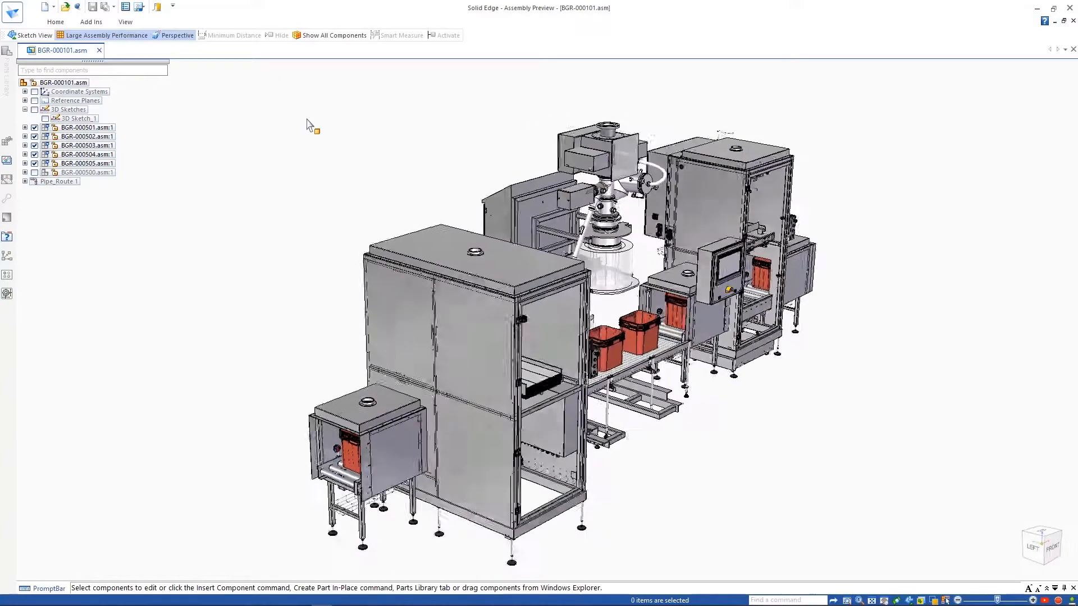
{"action": "left_click", "coordinate": [56, 22]}
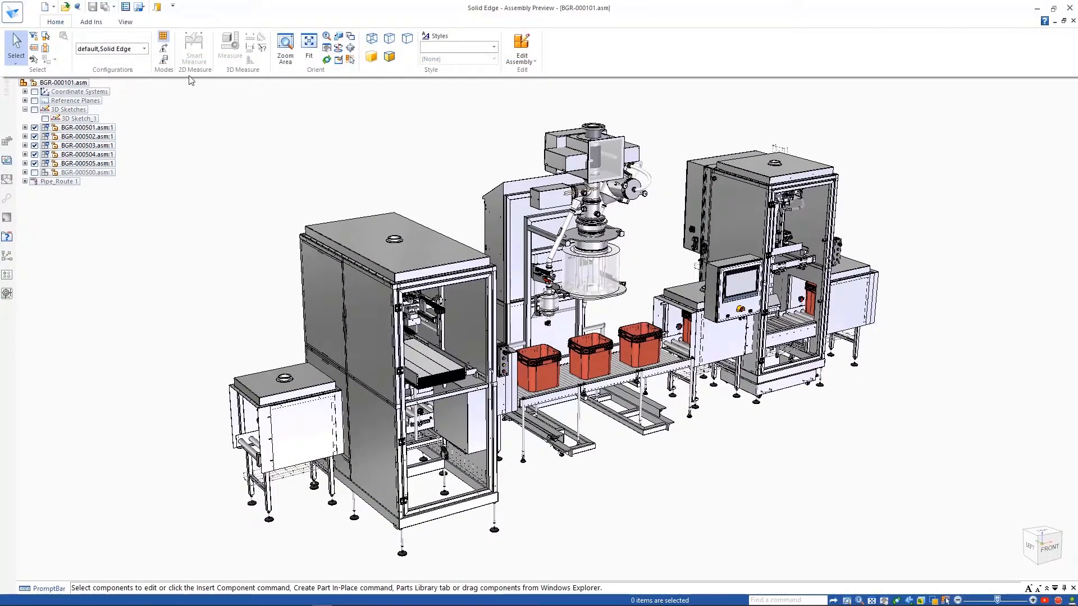
{"action": "left_click", "coordinate": [144, 50]}
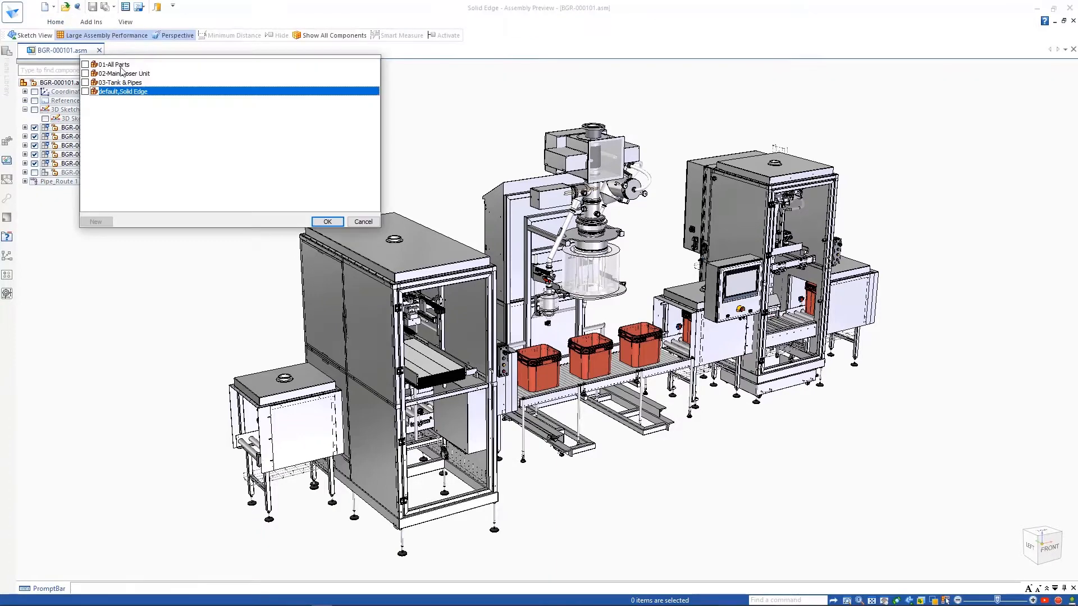
{"action": "left_click", "coordinate": [122, 74]}
{"action": "left_click", "coordinate": [325, 222]}
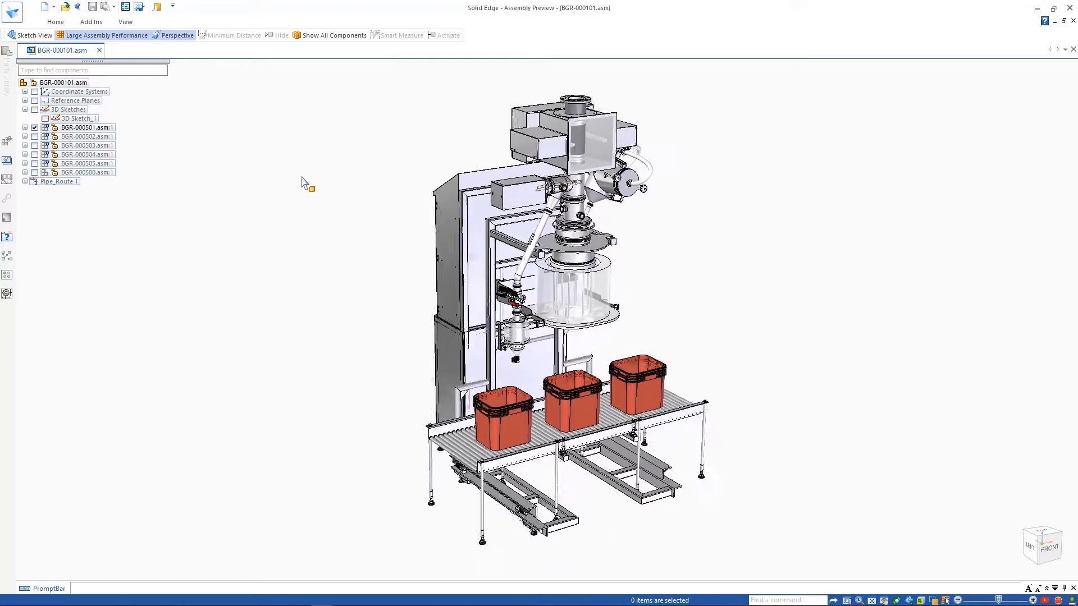
Open the previewed assembly for editing with options, using the Last saved open mode
{"action": "left_click", "coordinate": [59, 22]}
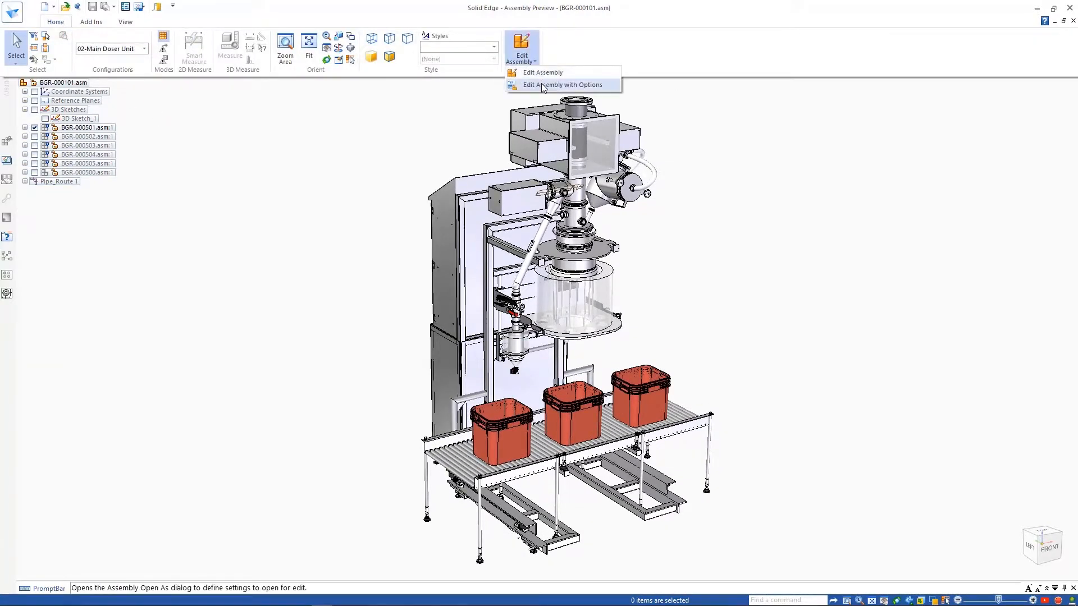
{"action": "left_click", "coordinate": [541, 84]}
{"action": "left_click", "coordinate": [575, 250]}
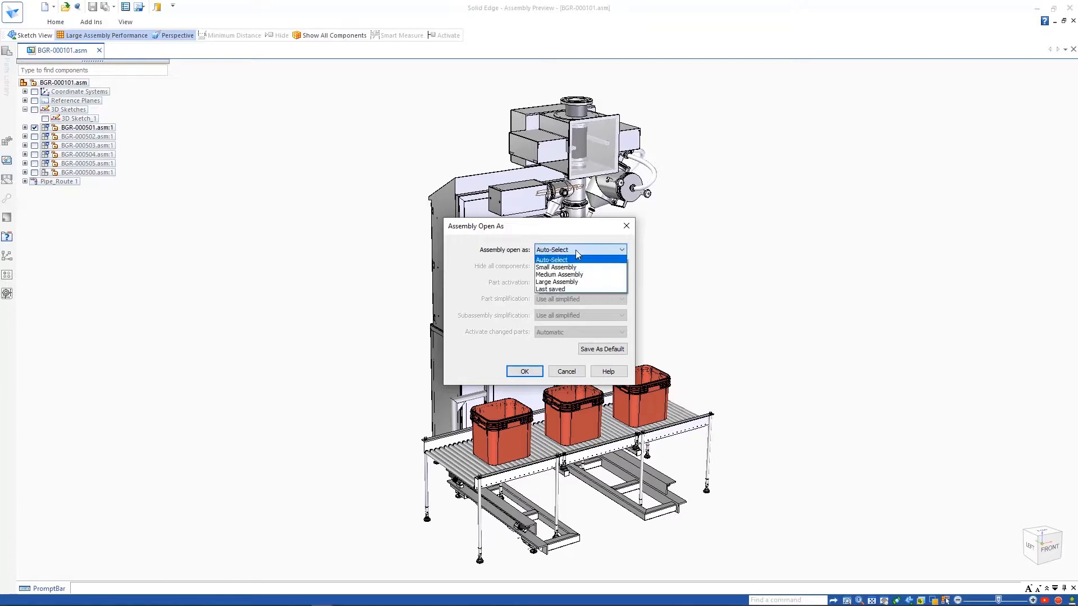
{"action": "left_click", "coordinate": [564, 289]}
{"action": "left_click", "coordinate": [525, 371]}
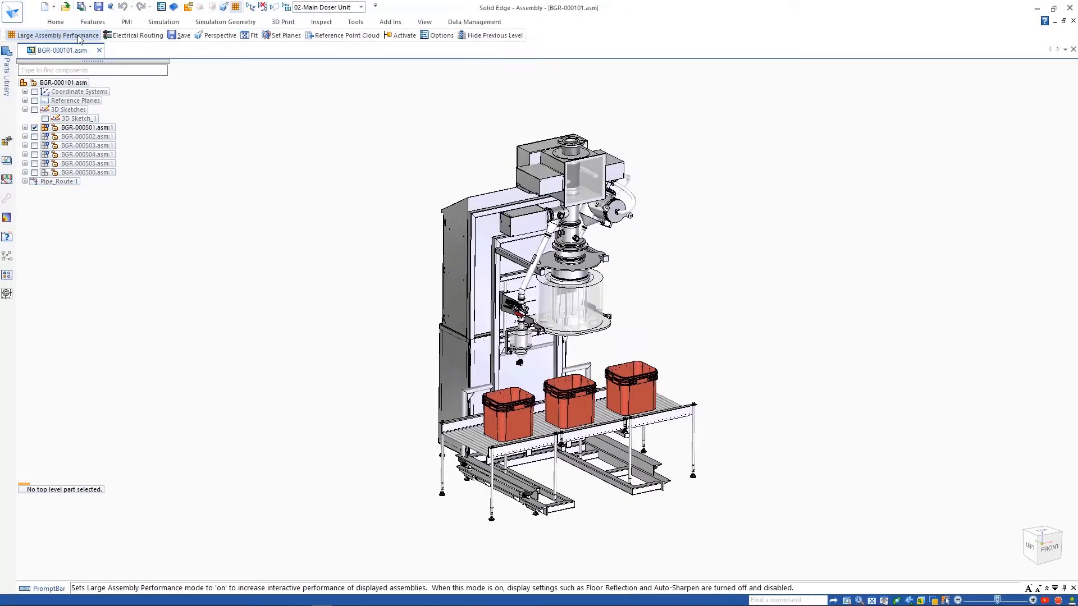
Edit the welded frame subassembly BGR-000785.asm in place and view it from behind
{"action": "right_click", "coordinate": [494, 285]}
{"action": "double_click", "coordinate": [617, 316]}
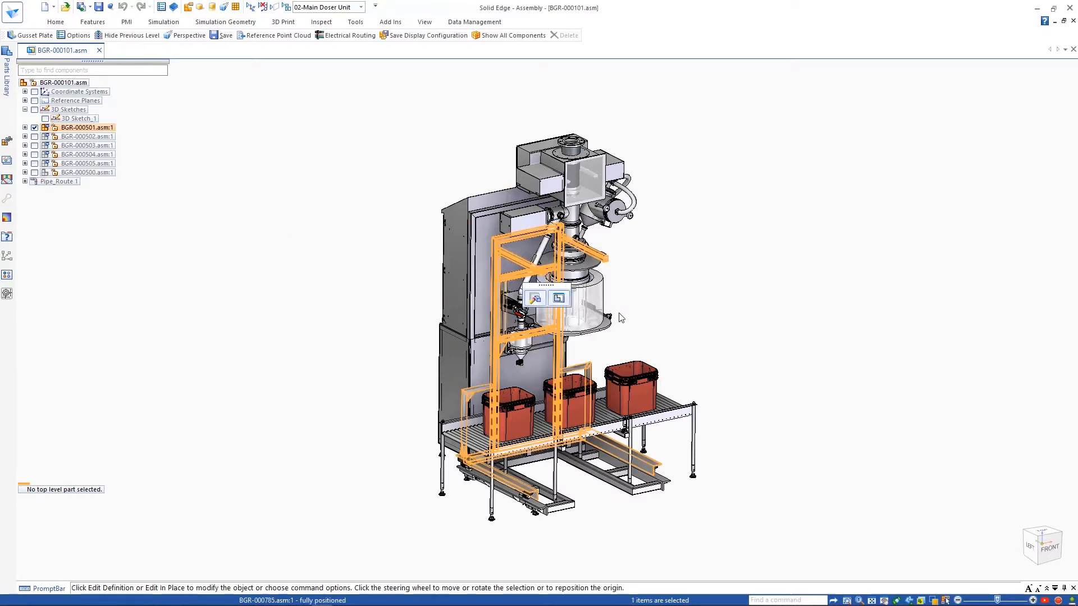
{"action": "left_click", "coordinate": [921, 601]}
{"action": "left_click", "coordinate": [918, 521]}
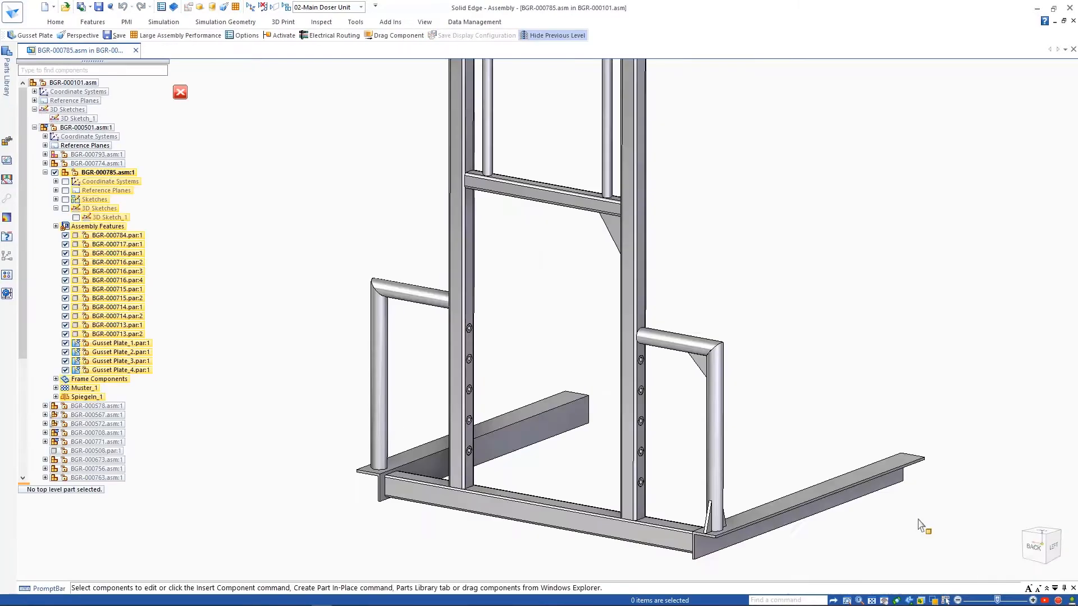
Add a centered gusset plate, 150 mm by 100 mm and 10 mm thick, under the crossbar where it meets the left upright
{"action": "left_click", "coordinate": [55, 22]}
{"action": "left_click", "coordinate": [249, 59]}
{"action": "left_click", "coordinate": [262, 98]}
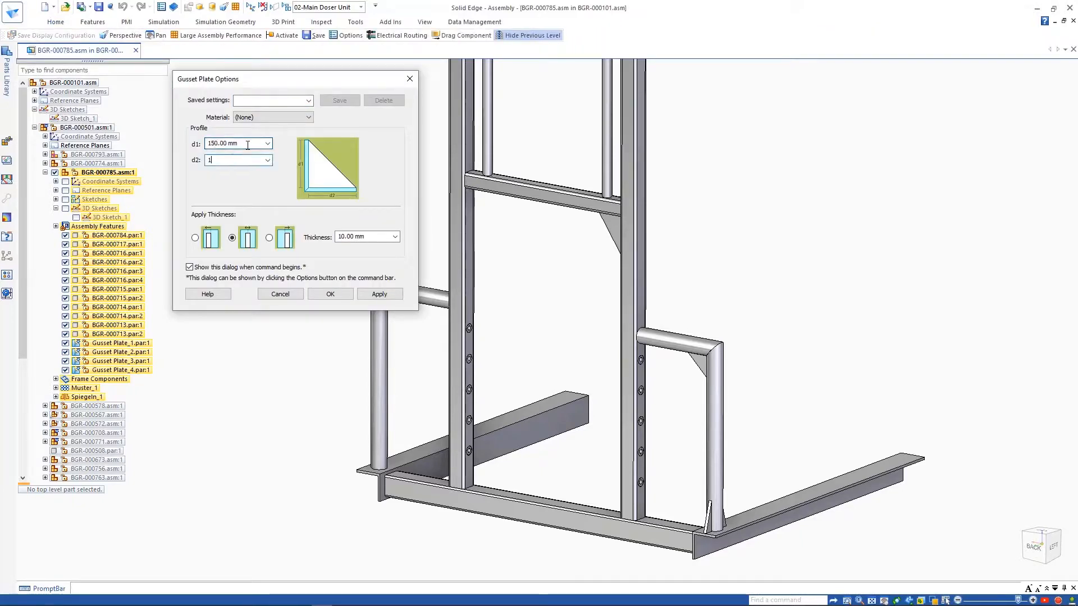
{"action": "left_click", "coordinate": [330, 294]}
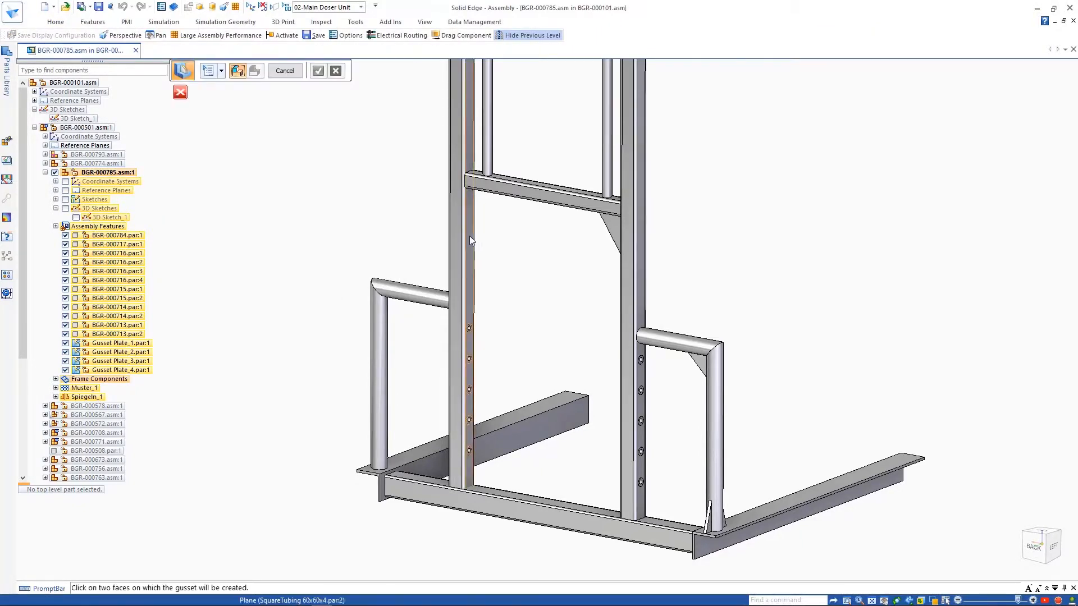
{"action": "left_click", "coordinate": [469, 235]}
{"action": "middle_click_drag", "start_coordinate": [477, 359], "coordinate": [490, 309]}
{"action": "left_click", "coordinate": [494, 304]}
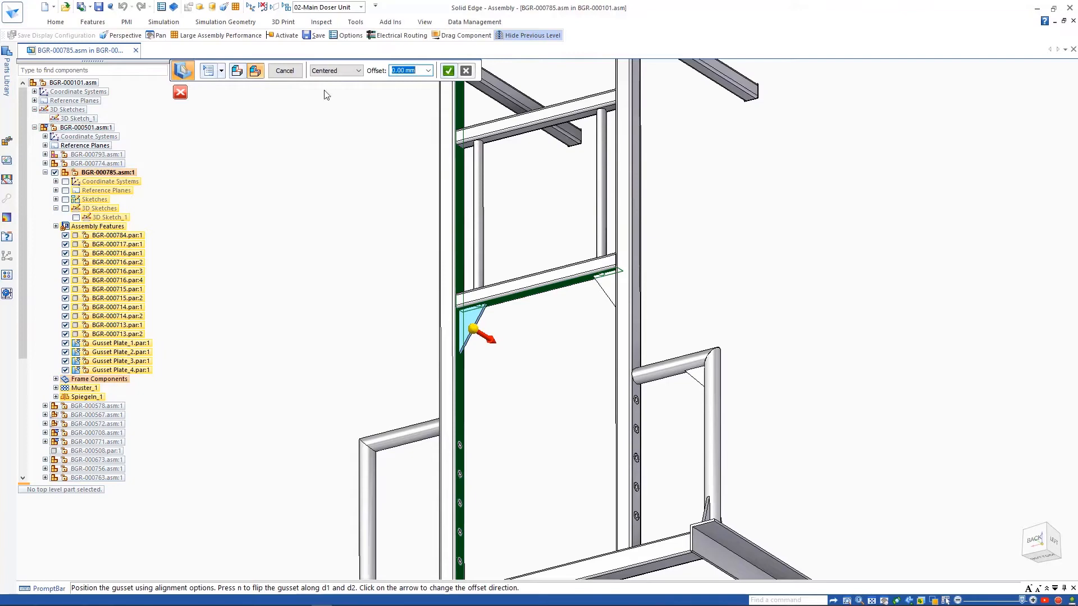
{"action": "right_click", "coordinate": [365, 115]}
{"action": "left_click", "coordinate": [285, 71]}
Add a 75 by 30 mm gusset plate, 10 mm thick, between the left tubular post's base and the base flange
{"action": "middle_click_drag", "start_coordinate": [356, 140], "coordinate": [378, 221]}
{"action": "scroll", "coordinate": [449, 359], "scroll_direction": "up", "scroll_amount": 3}
{"action": "left_click", "coordinate": [208, 72]}
{"action": "double_click", "coordinate": [246, 145]}
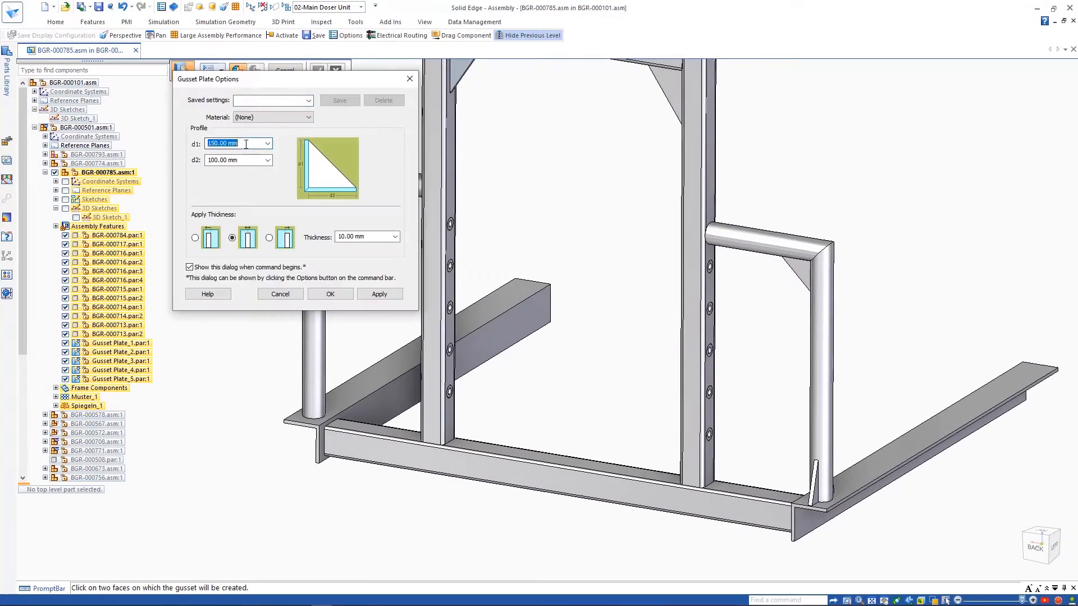
{"action": "type", "text": "30"}
{"action": "left_click", "coordinate": [321, 293]}
{"action": "left_click", "coordinate": [320, 300]}
{"action": "left_click", "coordinate": [345, 392]}
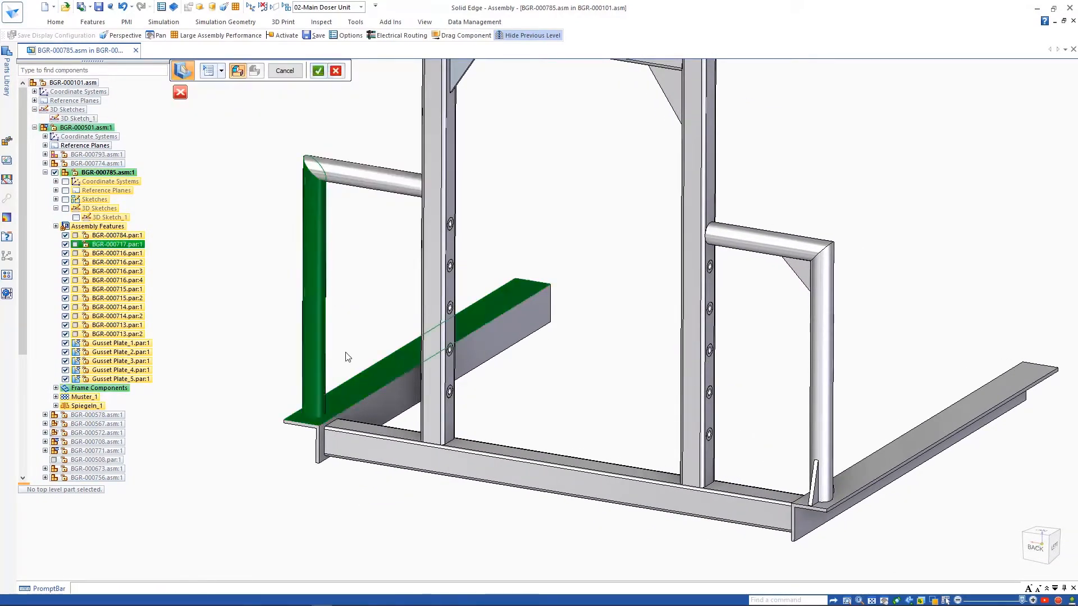
{"action": "right_click", "coordinate": [255, 399]}
{"action": "middle_click_drag", "start_coordinate": [257, 379], "coordinate": [245, 368]}
{"action": "right_click", "coordinate": [241, 363]}
Add a matching gusset plate on the opposite side of the left post's base and accept the options for another plate
{"action": "left_click", "coordinate": [197, 281]}
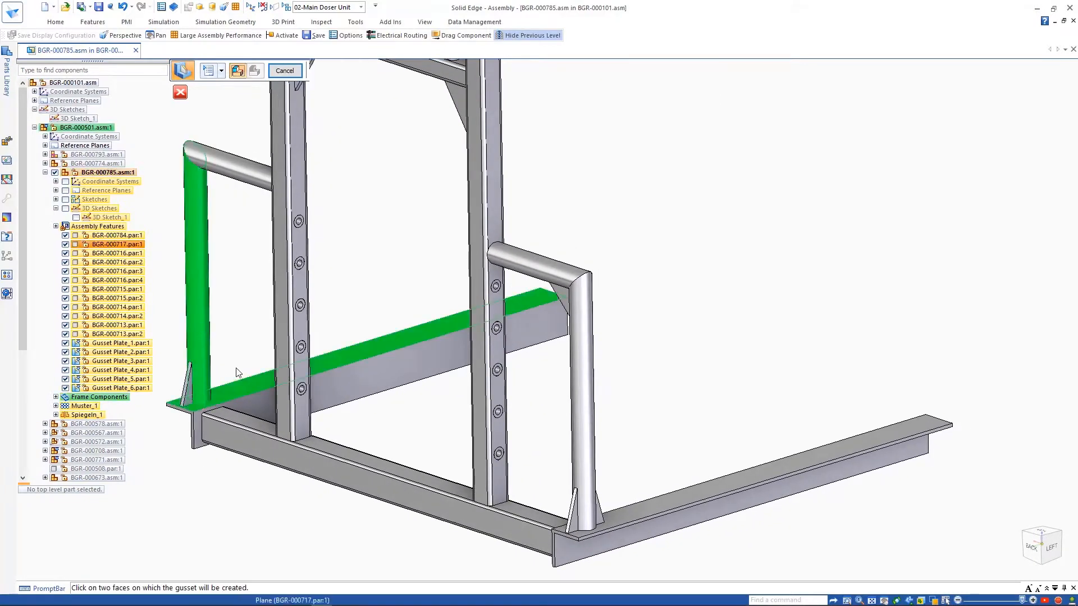
{"action": "left_click", "coordinate": [236, 387]}
{"action": "left_click", "coordinate": [319, 71]}
{"action": "left_click", "coordinate": [413, 70]}
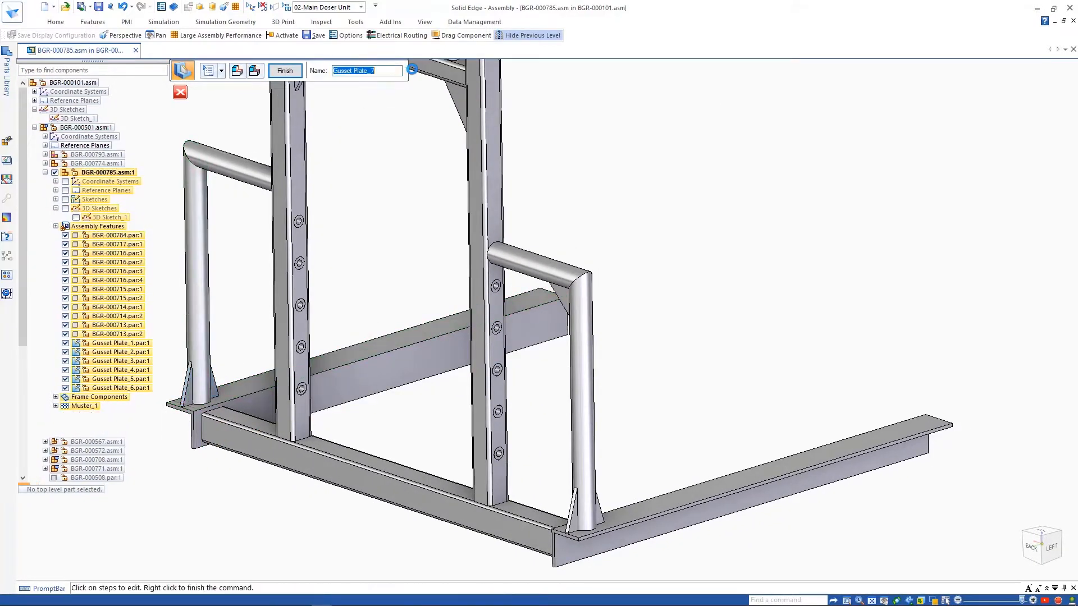
{"action": "left_click", "coordinate": [285, 70]}
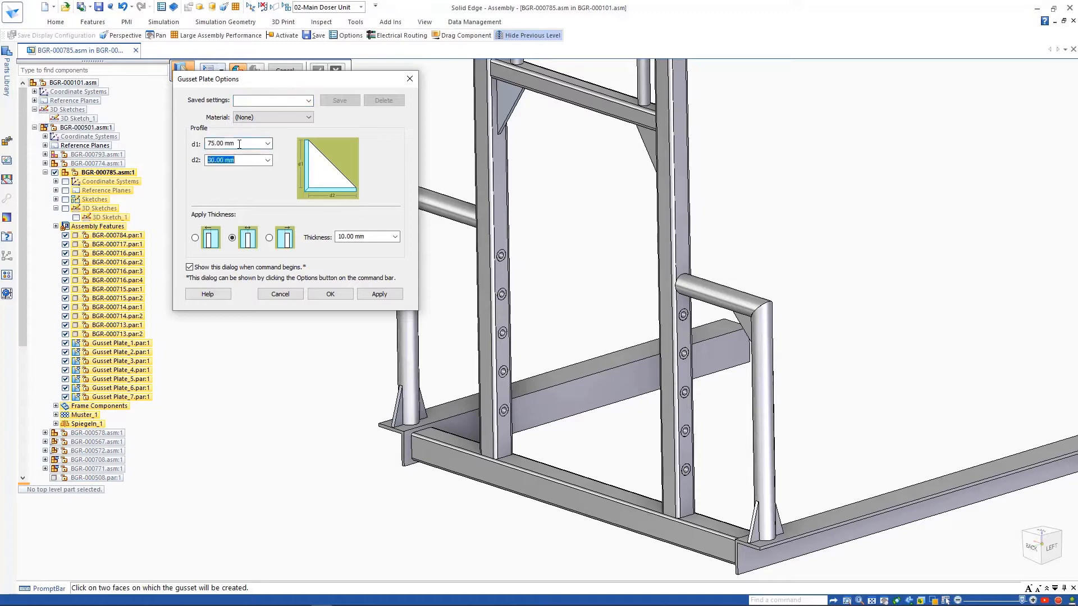
{"action": "left_click", "coordinate": [331, 294]}
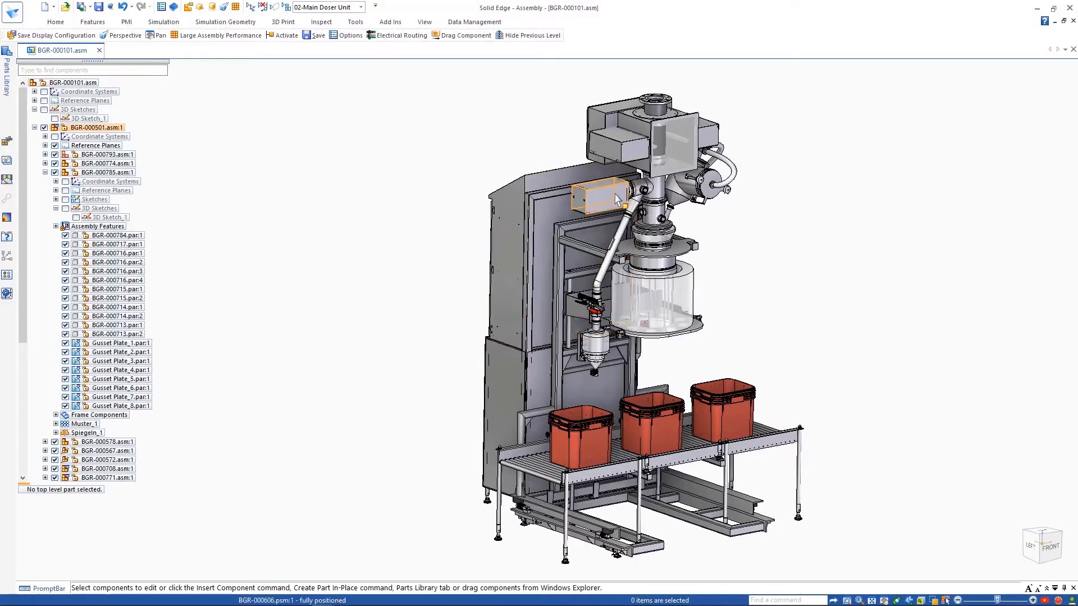
Select the dosing pipe subassembly BGR-000756.asm through its motor housing and open it in its own window
{"action": "right_click", "coordinate": [615, 194]}
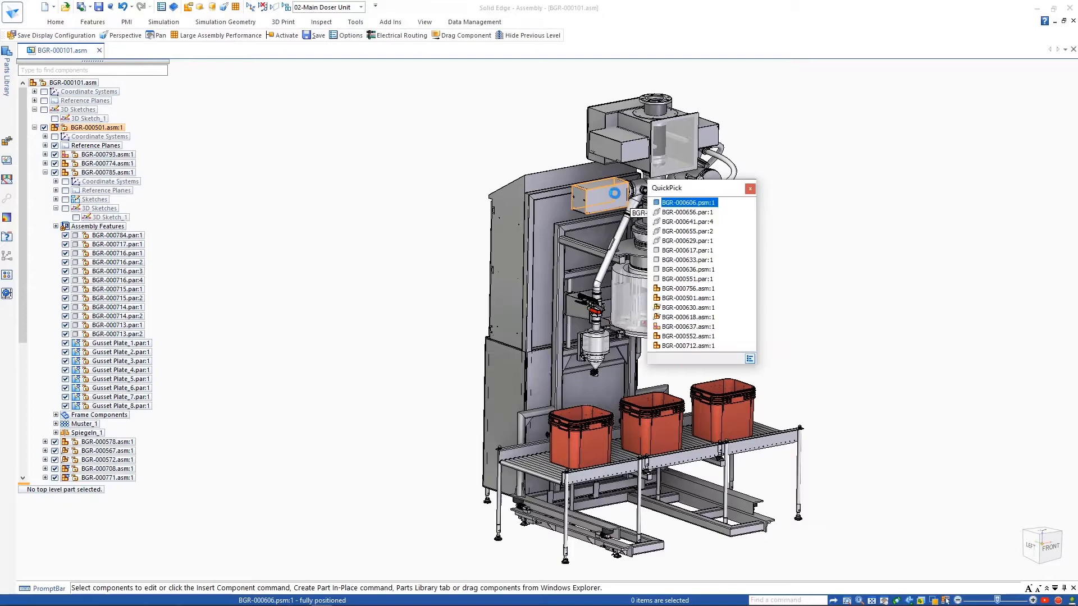
{"action": "left_click", "coordinate": [688, 289]}
{"action": "right_click", "coordinate": [729, 256]}
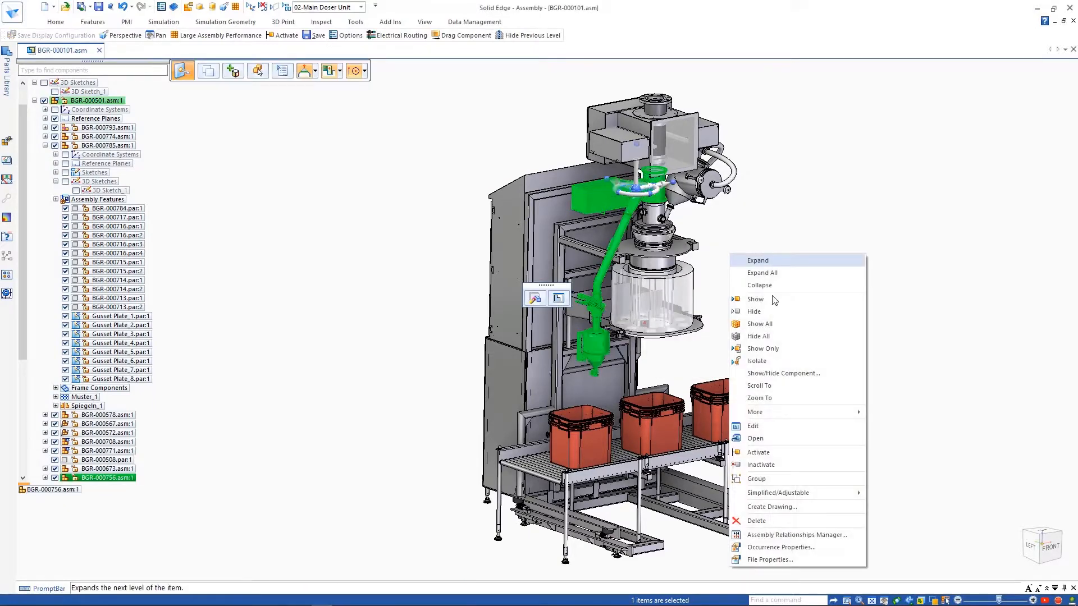
{"action": "left_click", "coordinate": [756, 438]}
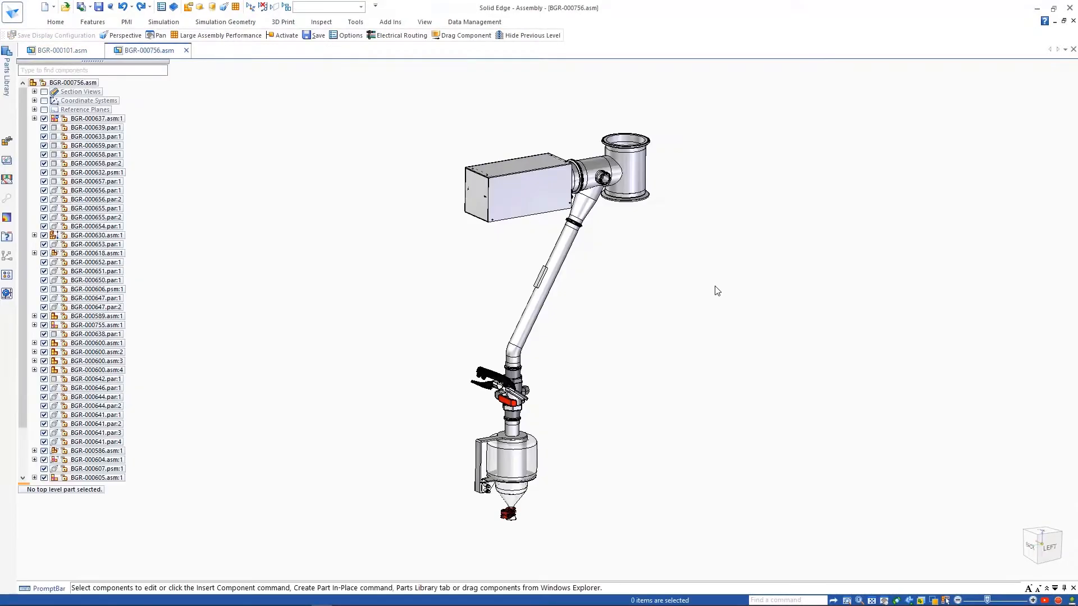
Apply the 02-Internal Components display configuration and expand the Internal Components folder of BGR-003001.asm
{"action": "left_click", "coordinate": [361, 7]}
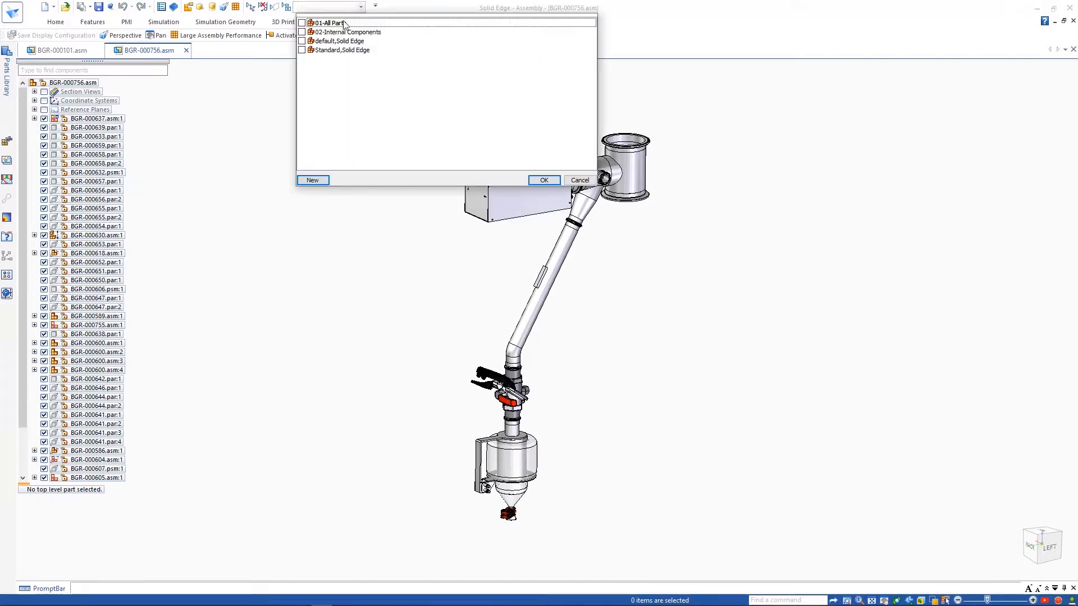
{"action": "left_click", "coordinate": [533, 180]}
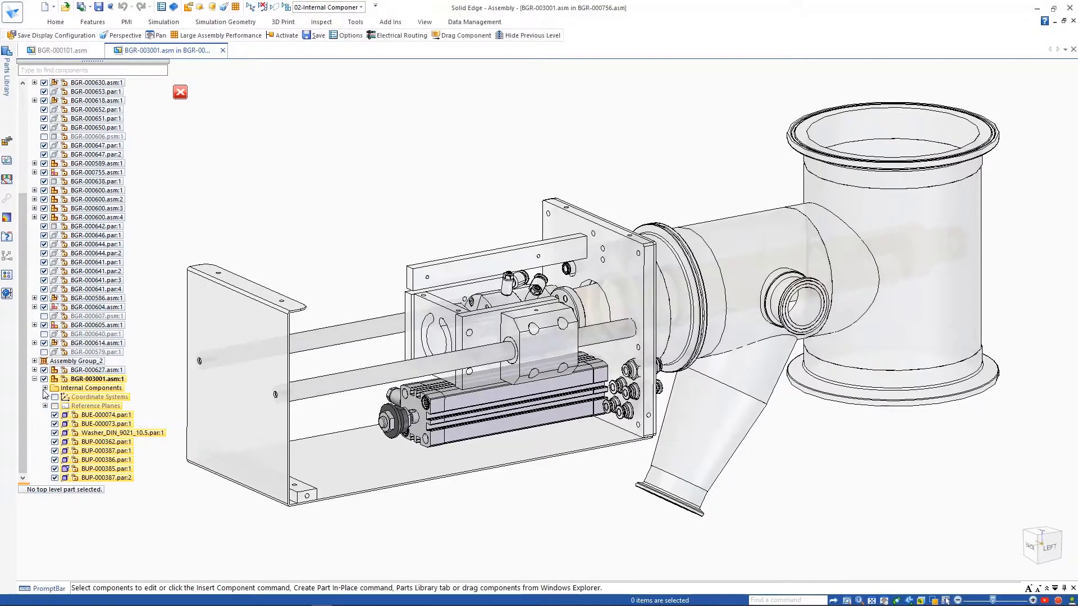
{"action": "left_click", "coordinate": [45, 389]}
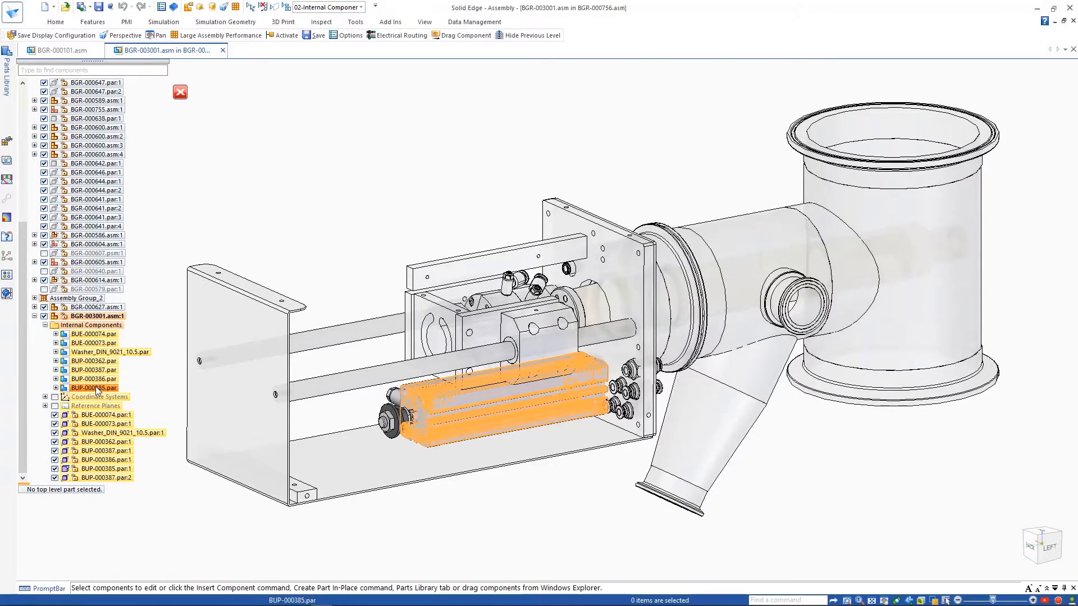
Create an internal sheet metal component named BGR-003002 in BGR-003001.asm, made of Stainless Steel, 316, for editing in place
{"action": "left_click", "coordinate": [55, 21]}
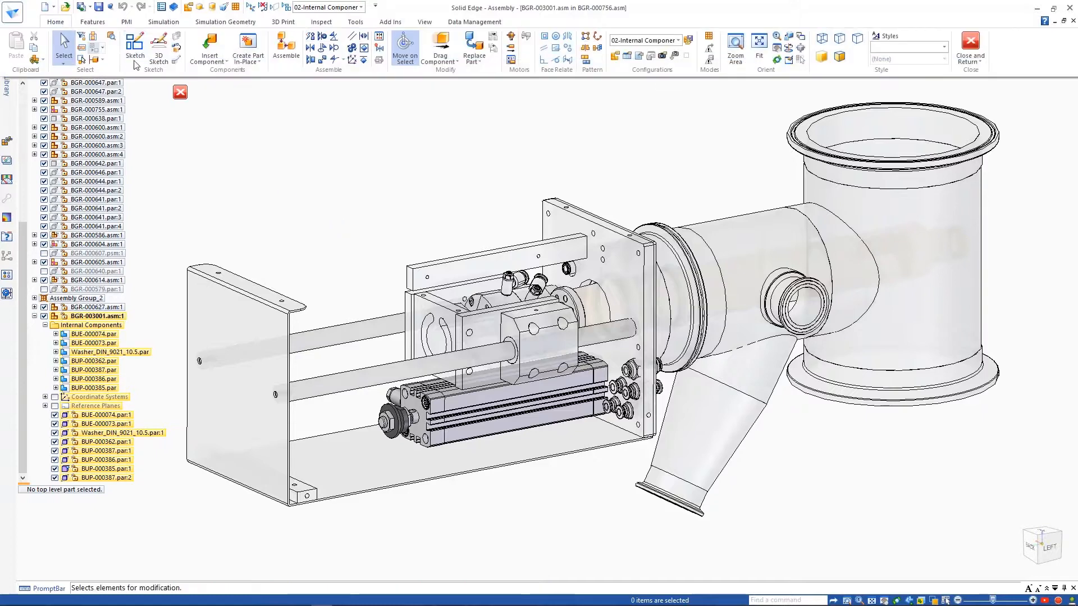
{"action": "left_click", "coordinate": [247, 61]}
{"action": "left_click", "coordinate": [280, 85]}
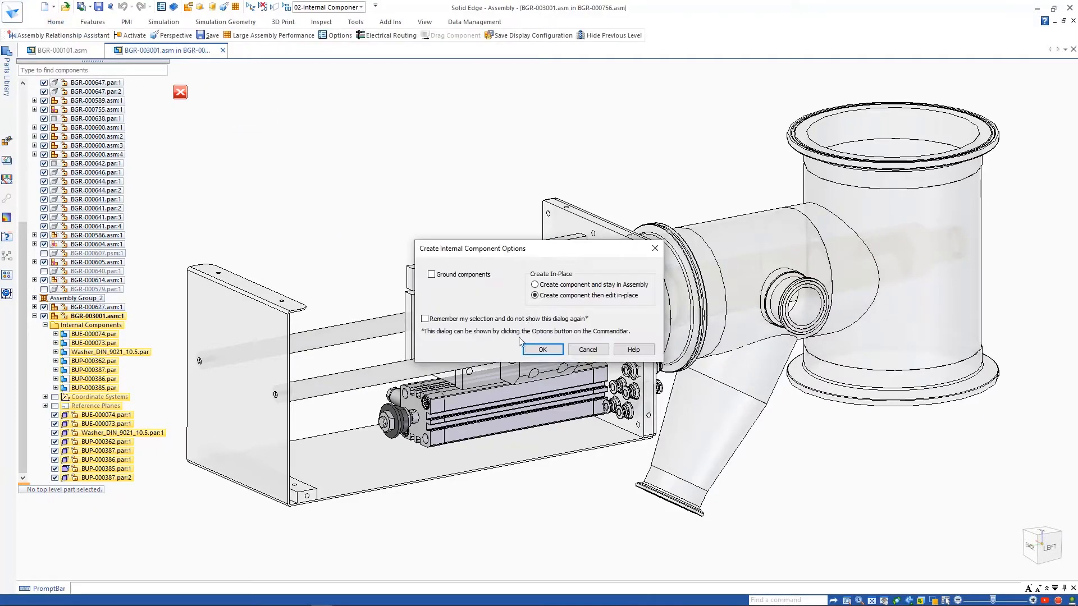
{"action": "left_click", "coordinate": [541, 347]}
{"action": "left_click", "coordinate": [275, 71]}
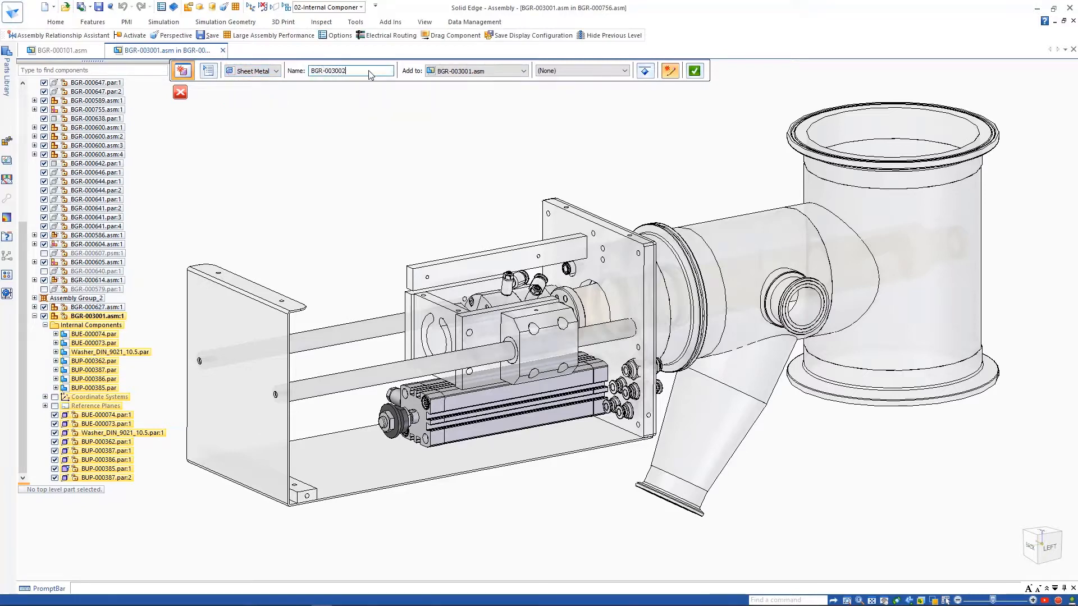
{"action": "left_click", "coordinate": [592, 71]}
{"action": "left_click", "coordinate": [584, 89]}
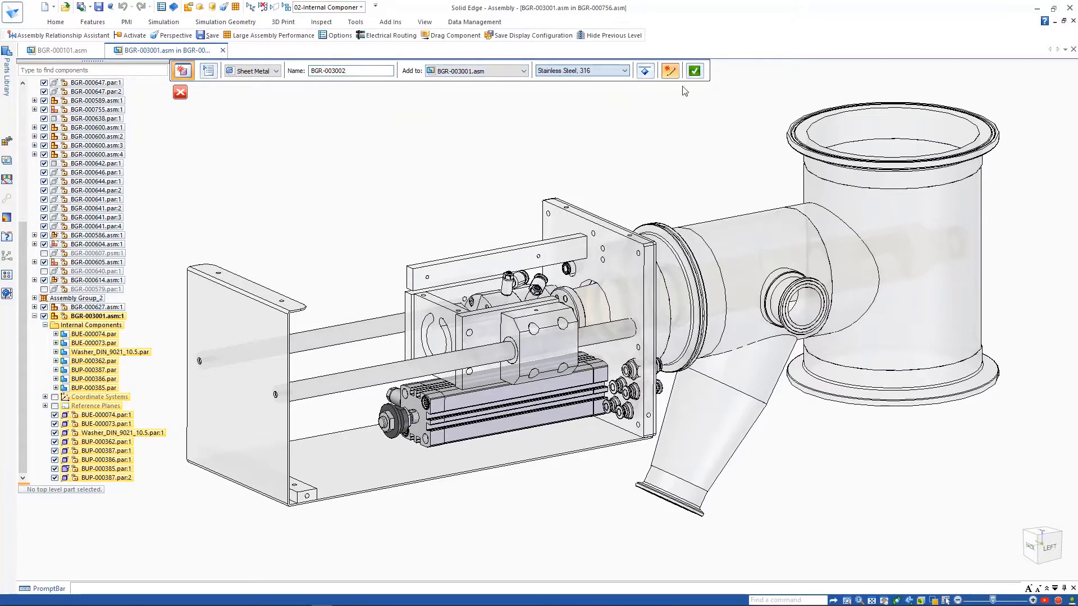
{"action": "key", "text": "Return"}
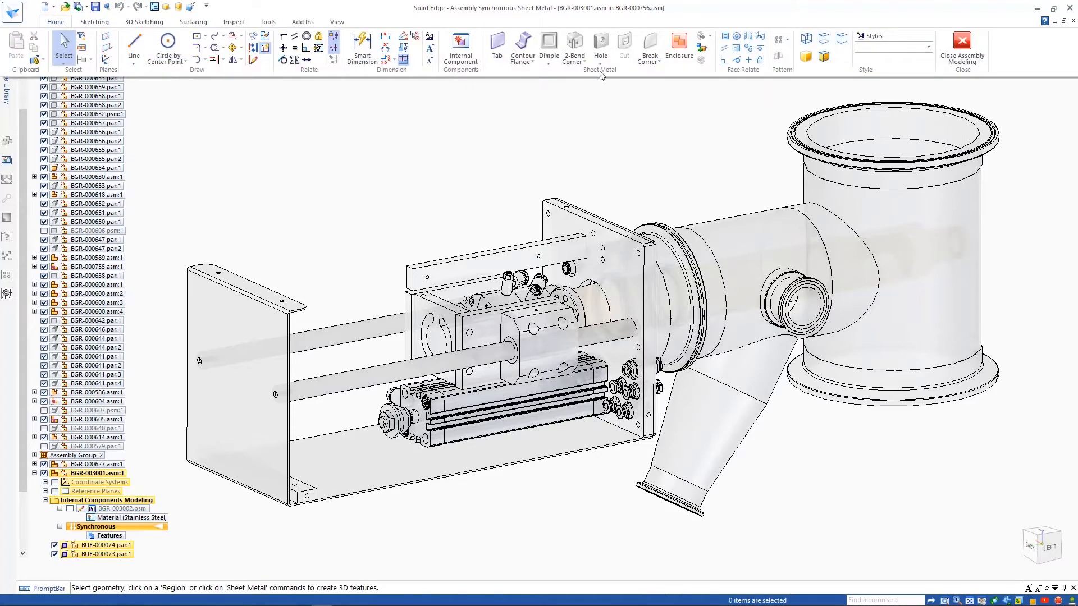
On the locked side plane, sketch a 43.5 mm horizontal line from the block's upper corner and a 66 mm line down
{"action": "left_click", "coordinate": [133, 45]}
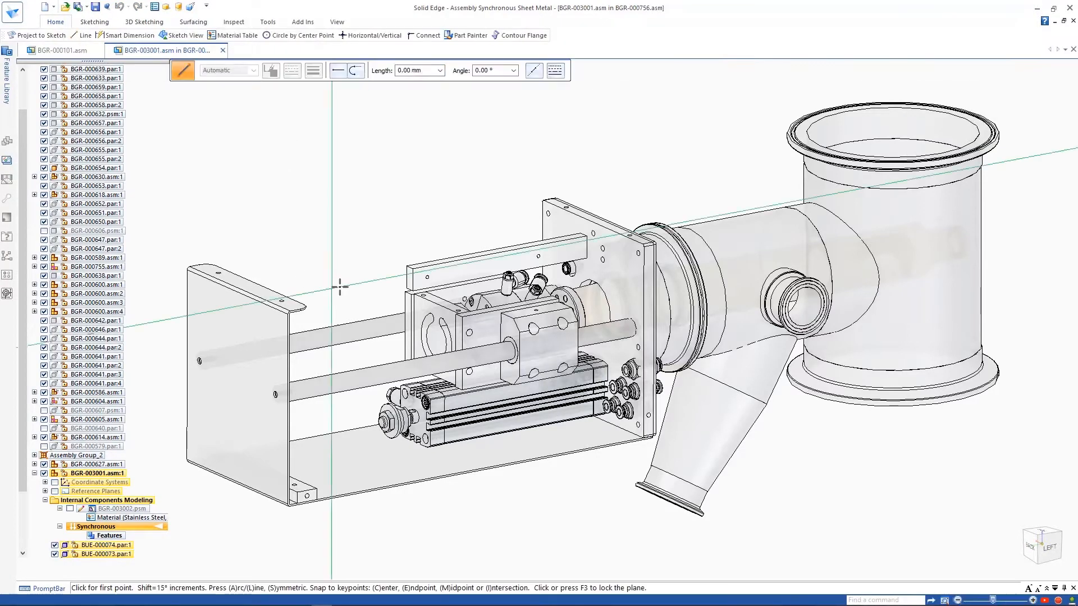
{"action": "key", "text": "ctrl+h"}
{"action": "scroll", "coordinate": [315, 286], "scroll_direction": "up", "scroll_amount": 4}
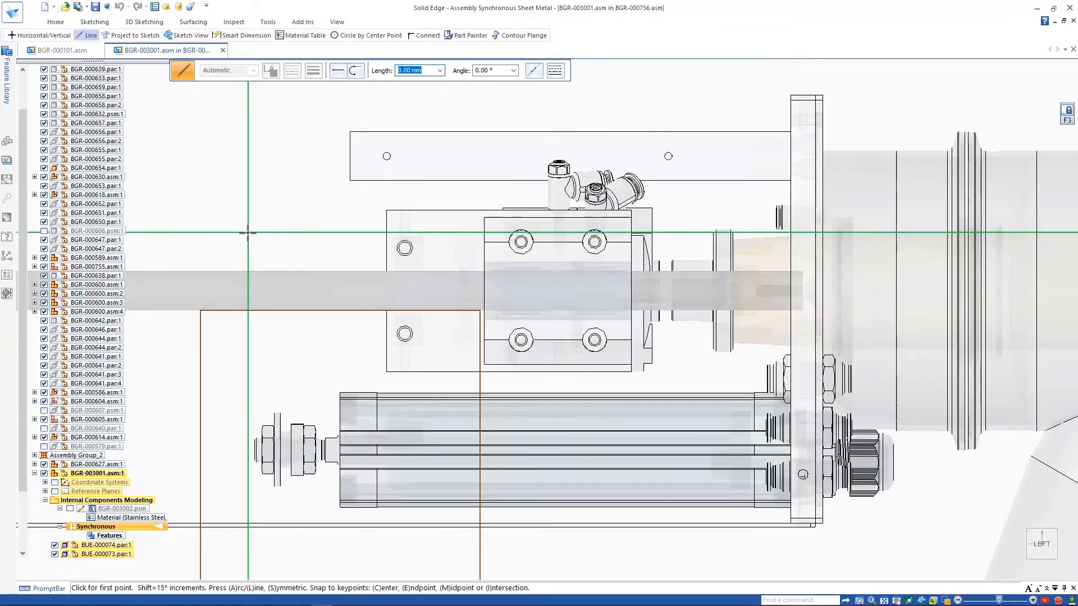
{"action": "left_click", "coordinate": [386, 210]}
{"action": "type", "text": "43.5"}
{"action": "key", "text": "Tab"}
{"action": "left_click", "coordinate": [499, 210]}
{"action": "type", "text": "66"}
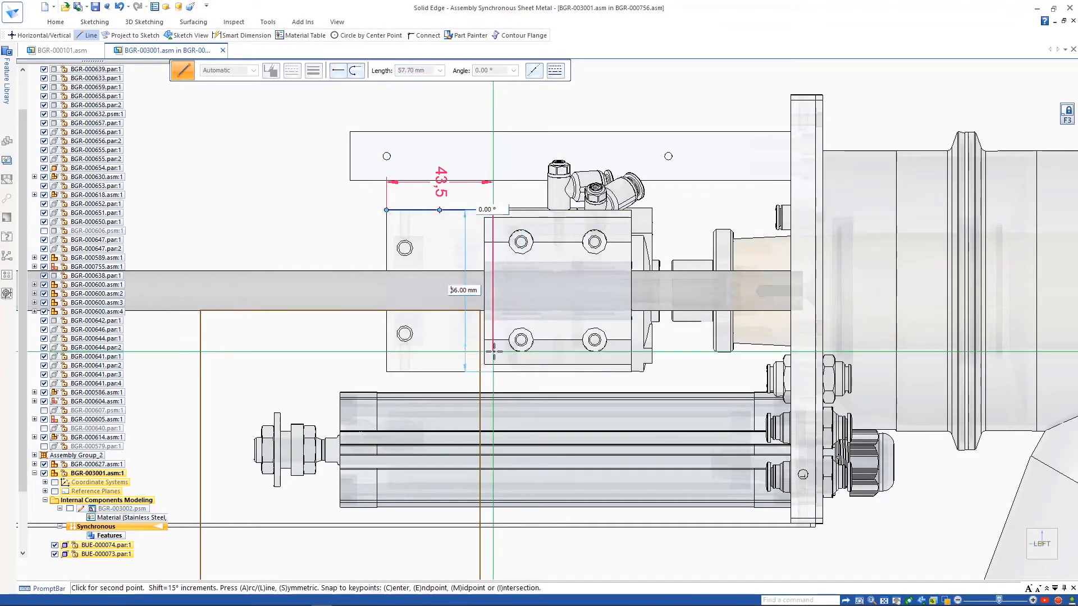
{"action": "key", "text": "Tab"}
{"action": "left_click", "coordinate": [495, 353]}
Continue the profile with a sloped line and a vertical line at the cylinder's rod end, and make the sloped line horizontal
{"action": "left_click", "coordinate": [287, 397]}
{"action": "left_click", "coordinate": [287, 504]}
{"action": "key", "text": "Escape"}
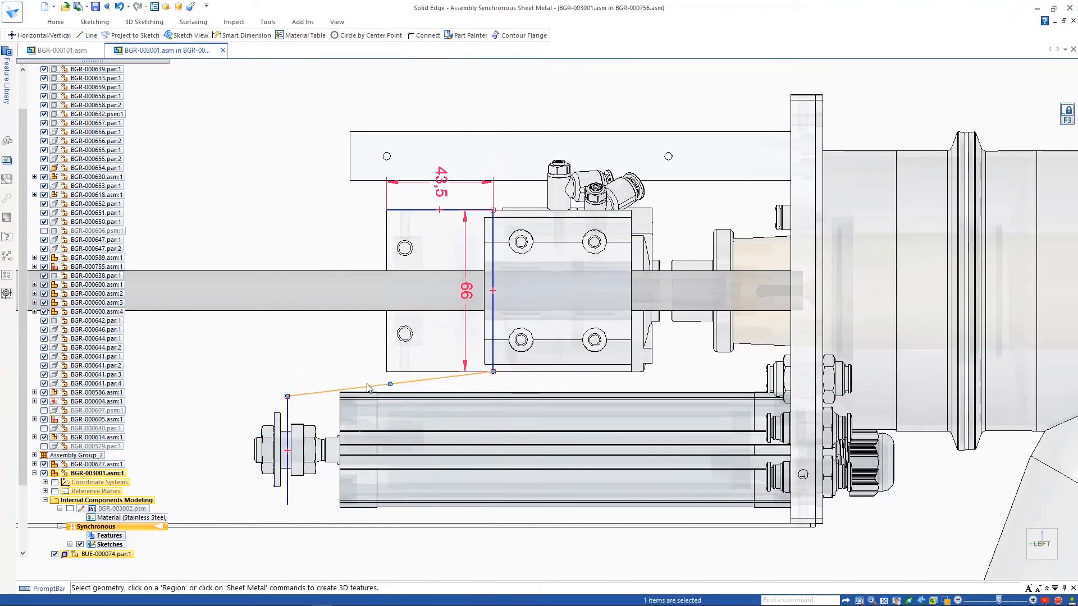
{"action": "left_click", "coordinate": [367, 387]}
{"action": "left_click", "coordinate": [405, 355]}
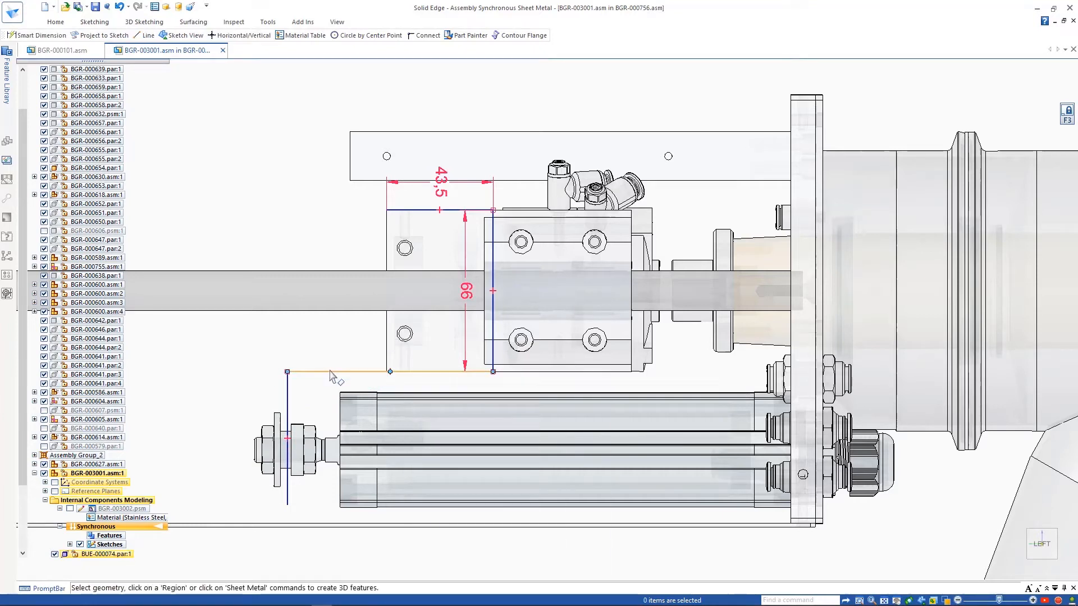
Dimension the bracket profile's lower horizontal line to 85 mm and the vertical line at the rod end to 47 mm
{"action": "left_click", "coordinate": [336, 371]}
{"action": "left_click", "coordinate": [342, 343]}
{"action": "left_click", "coordinate": [355, 385]}
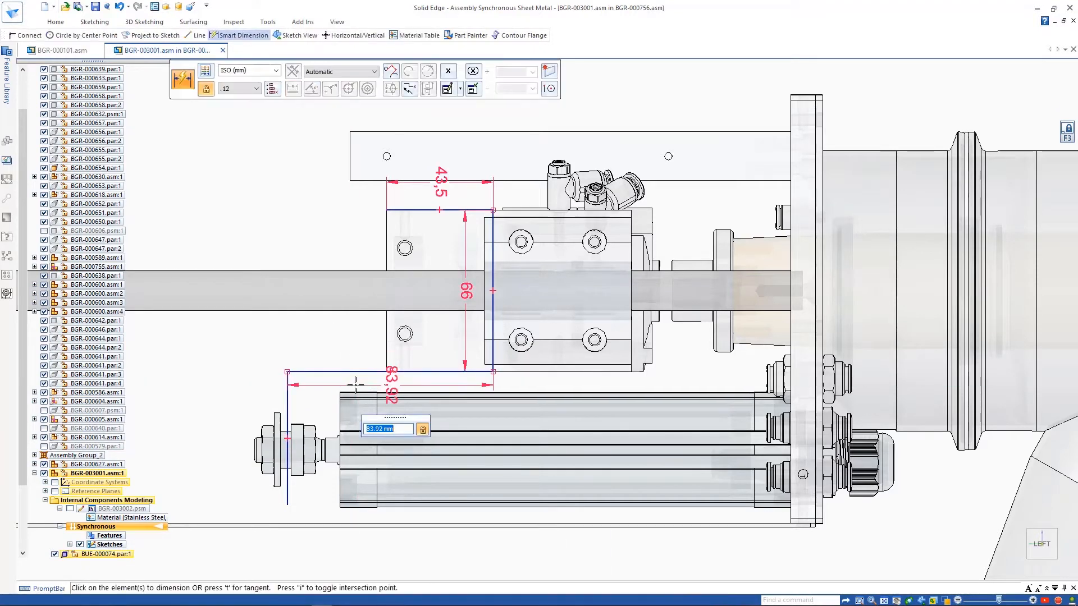
{"action": "left_click", "coordinate": [288, 388]}
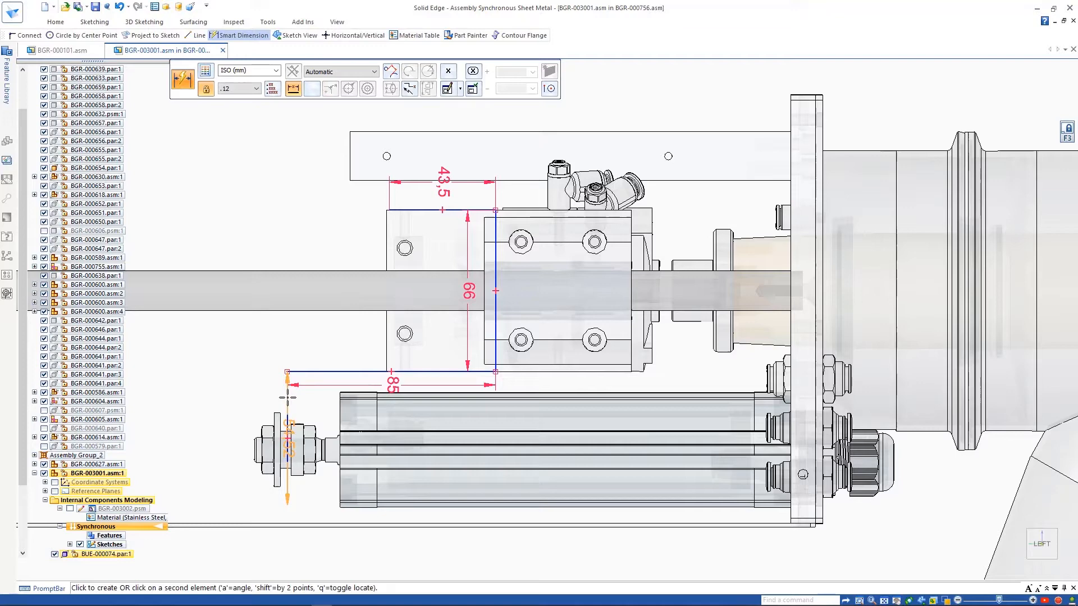
{"action": "left_click", "coordinate": [240, 408]}
{"action": "type", "text": "47"}
{"action": "key", "text": "Escape"}
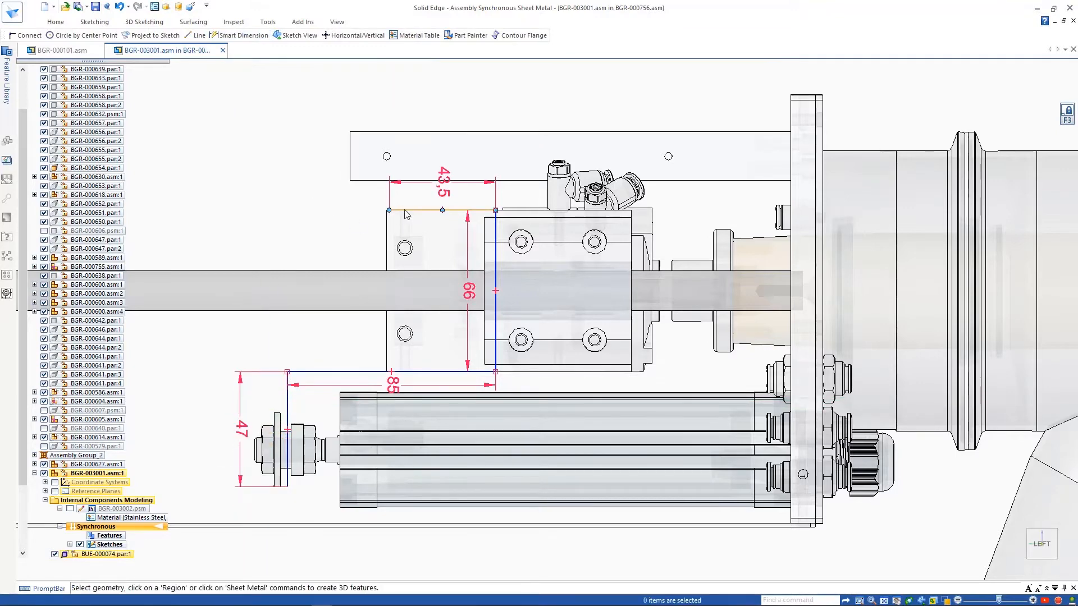
Connect the free end of the profile's 43.5 mm line to the block's upper corner
{"action": "left_click", "coordinate": [405, 211]}
{"action": "left_click", "coordinate": [398, 184]}
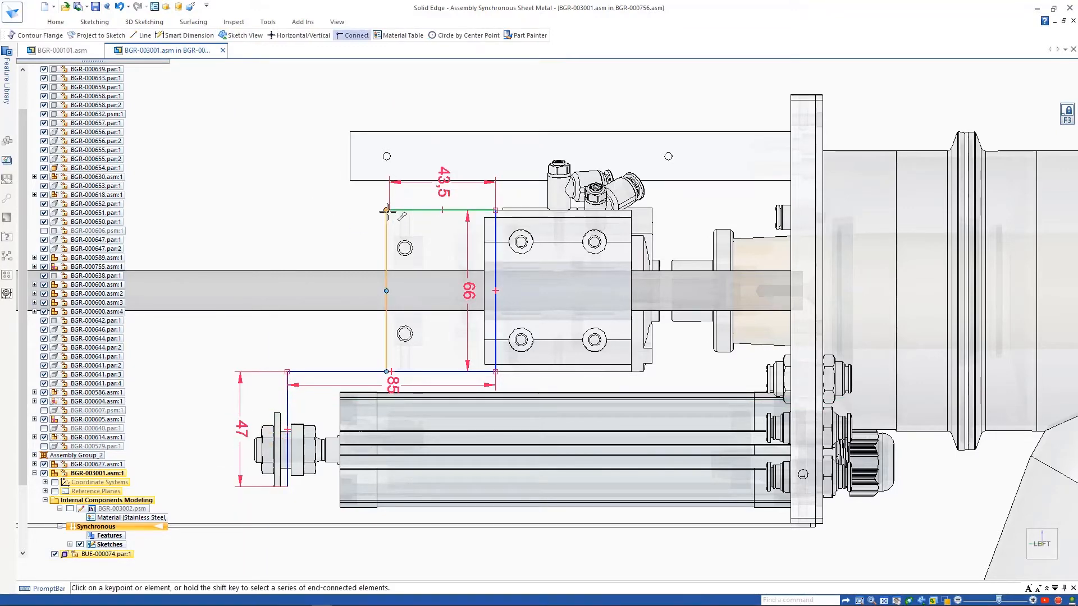
{"action": "left_click", "coordinate": [387, 210]}
{"action": "key", "text": "Escape"}
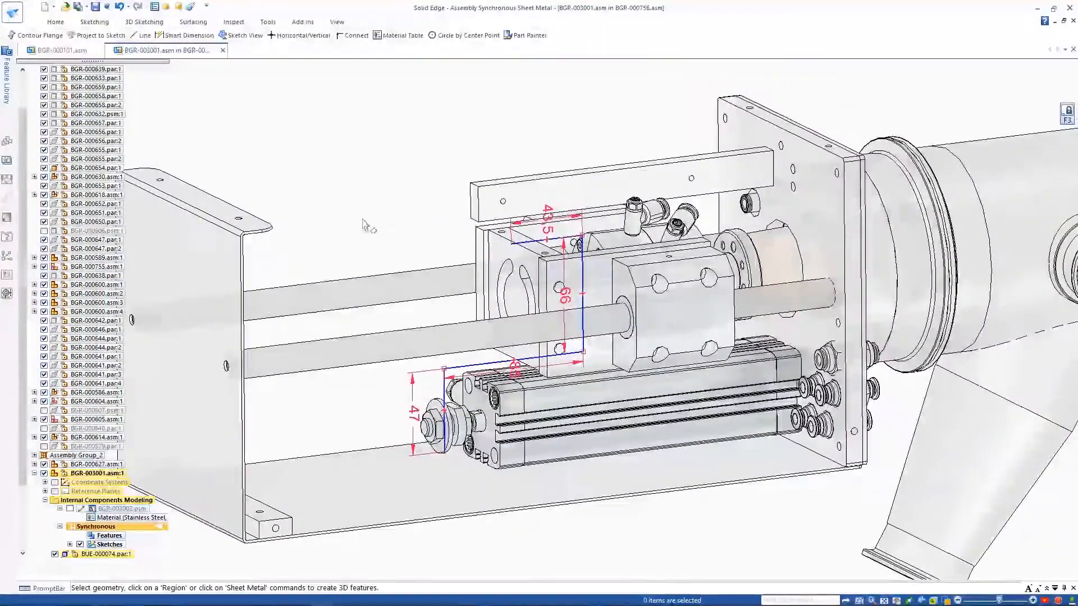
Create a contour flange from the sketched profile, 75 mm wide and symmetric about the sketch
{"action": "right_click", "coordinate": [370, 213]}
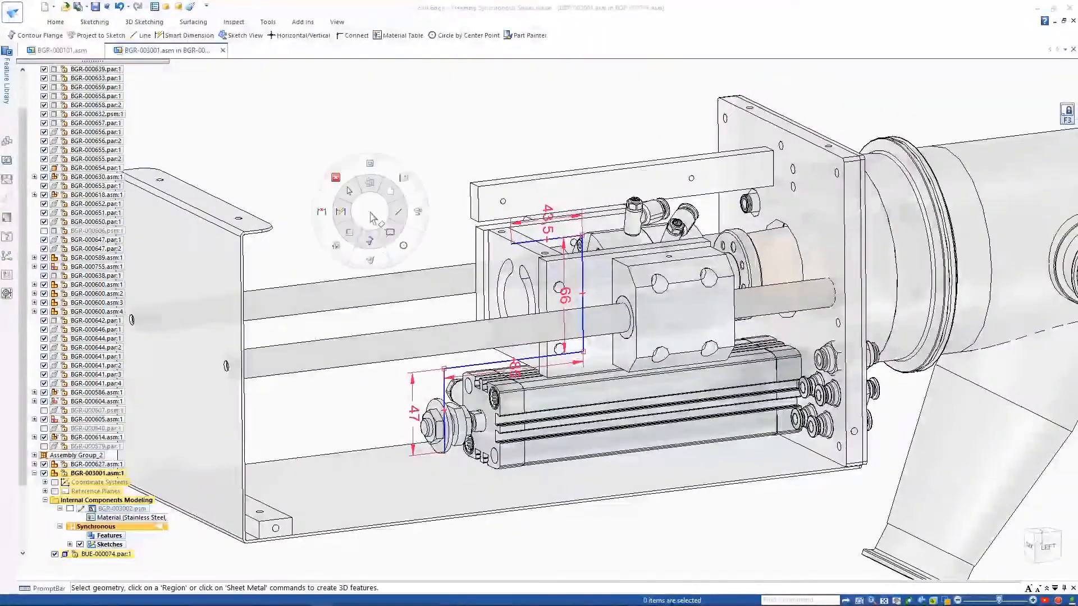
{"action": "left_click", "coordinate": [370, 241]}
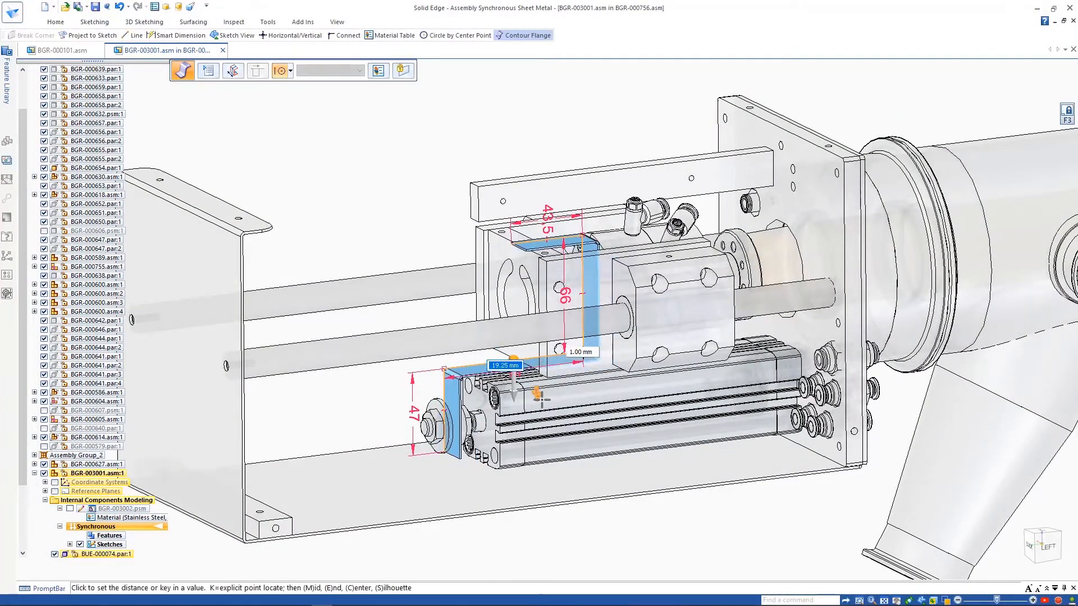
{"action": "key", "text": "shift"}
{"action": "type", "text": "75"}
{"action": "key", "text": "Return"}
Round the two lower corners of the flange at the cylinder's rod end with a 15 mm Break Corner
{"action": "right_click_drag", "start_coordinate": [447, 265], "coordinate": [404, 345]}
{"action": "left_click", "coordinate": [418, 441]}
{"action": "left_click", "coordinate": [476, 464]}
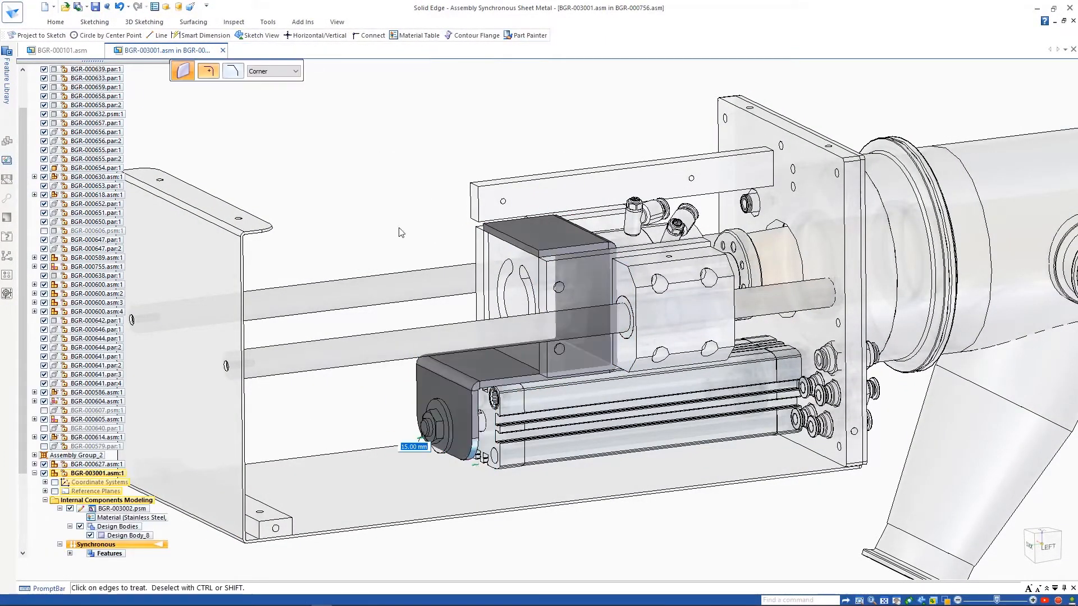
{"action": "right_click", "coordinate": [399, 232]}
Break the two outer corners of the bracket's upper flange
{"action": "left_click", "coordinate": [55, 22]}
{"action": "left_click", "coordinate": [534, 44]}
{"action": "left_click", "coordinate": [485, 224]}
{"action": "left_click", "coordinate": [539, 253]}
{"action": "right_click", "coordinate": [352, 174]}
Project the rod end's circular edge onto the lower flange face and sketch a 25 mm diameter circle above it
{"action": "mouse_move", "coordinate": [352, 174]}
{"action": "right_mouse_down"}
{"action": "mouse_move", "coordinate": [375, 219]}
{"action": "mouse_move", "coordinate": [450, 249]}
{"action": "right_mouse_up"}
{"action": "left_click", "coordinate": [448, 388]}
{"action": "left_click", "coordinate": [511, 369]}
{"action": "left_click", "coordinate": [427, 419]}
{"action": "left_click", "coordinate": [444, 310]}
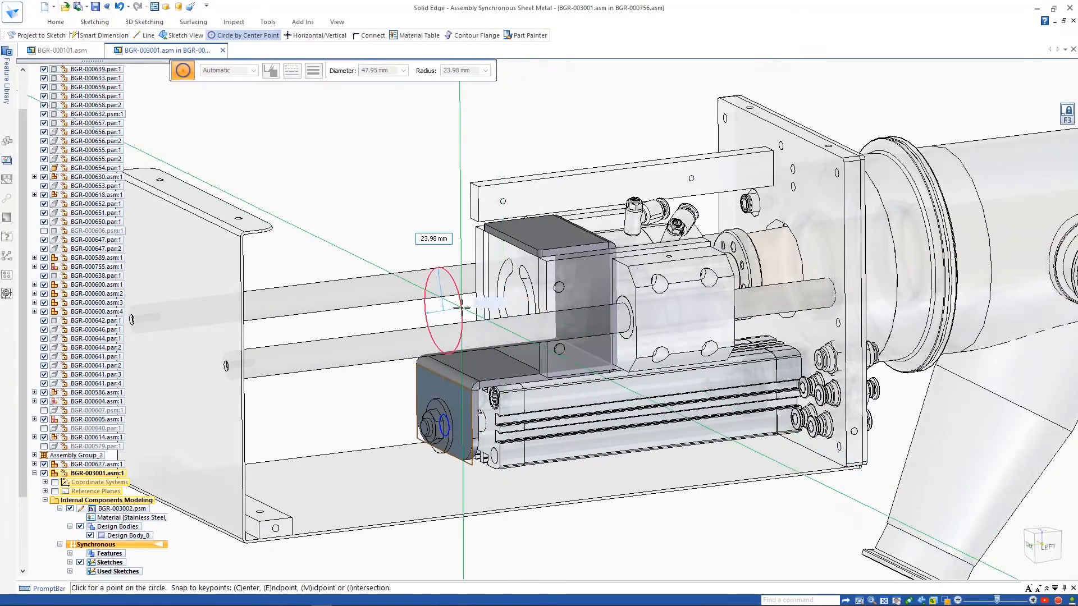
{"action": "type", "text": "25"}
{"action": "key", "text": "Return"}
{"action": "right_click", "coordinate": [422, 212]}
Cut the projected rod circle through the lower flange and the 25 mm circle through the bracket's vertical wall
{"action": "scroll", "coordinate": [401, 336], "scroll_direction": "up", "scroll_amount": 4}
{"action": "middle_click_drag", "start_coordinate": [401, 337], "coordinate": [443, 353]}
{"action": "left_click", "coordinate": [492, 515]}
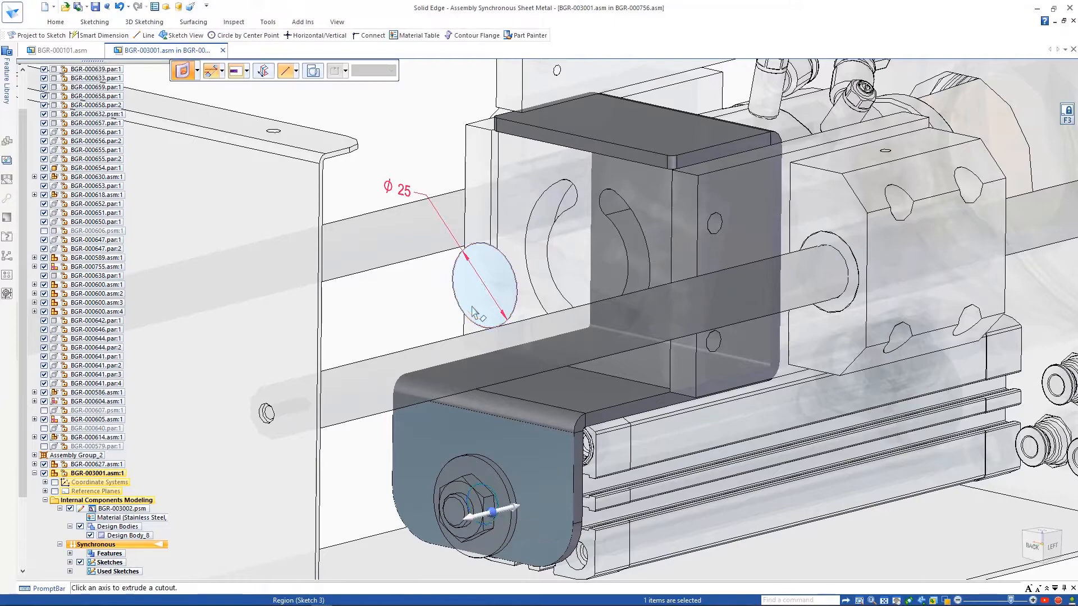
{"action": "left_click", "coordinate": [474, 312]}
{"action": "left_click", "coordinate": [496, 508]}
{"action": "left_click", "coordinate": [769, 388]}
Project the block's small screw-hole edges onto the top face of the upper flange
{"action": "right_click_drag", "start_coordinate": [409, 303], "coordinate": [457, 304]}
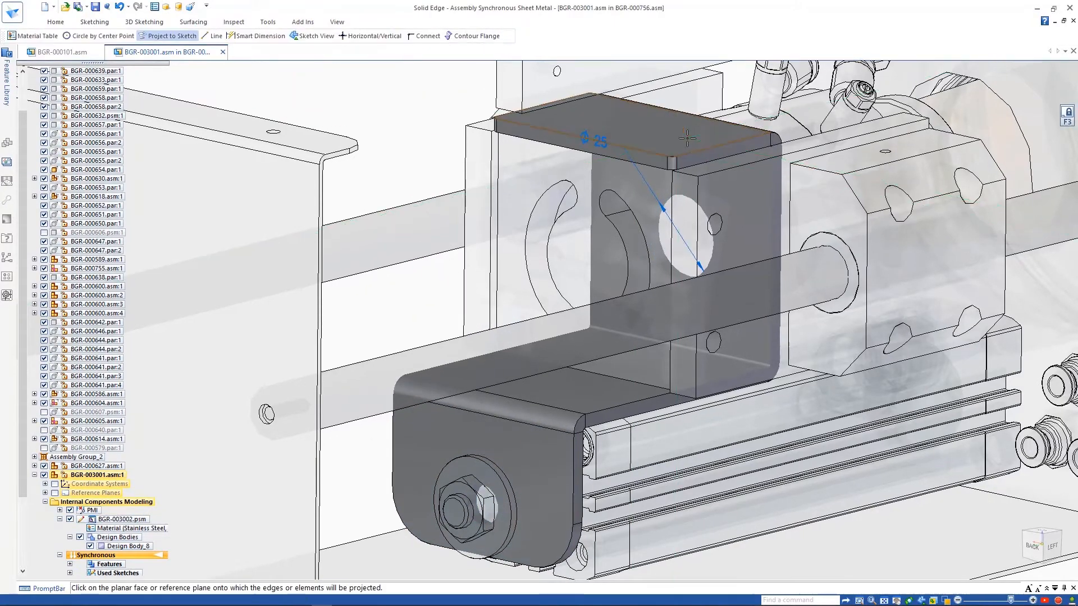
{"action": "left_click", "coordinate": [635, 124]}
{"action": "left_click", "coordinate": [512, 369]}
{"action": "mouse_move", "coordinate": [629, 169]}
{"action": "middle_mouse_down"}
{"action": "mouse_move", "coordinate": [657, 124]}
{"action": "mouse_move", "coordinate": [688, 382]}
{"action": "mouse_move", "coordinate": [646, 269]}
{"action": "middle_mouse_up"}
{"action": "left_click", "coordinate": [696, 444]}
{"action": "left_click", "coordinate": [526, 298]}
{"action": "key", "text": "Escape"}
Cut the projected screw holes through the bracket's upper flange
{"action": "scroll", "coordinate": [542, 368], "scroll_direction": "up", "scroll_amount": 4}
{"action": "left_click", "coordinate": [517, 224]}
{"action": "left_click", "coordinate": [808, 488]}
{"action": "scroll", "coordinate": [646, 269], "scroll_direction": "down", "scroll_amount": 3}
{"action": "left_click", "coordinate": [531, 225]}
{"action": "left_click", "coordinate": [526, 305]}
{"action": "right_click", "coordinate": [391, 223]}
Review the gage properties in the Material Table and apply Stainless Steel, 304 to BGR-003002.psm
{"action": "key", "text": "Home"}
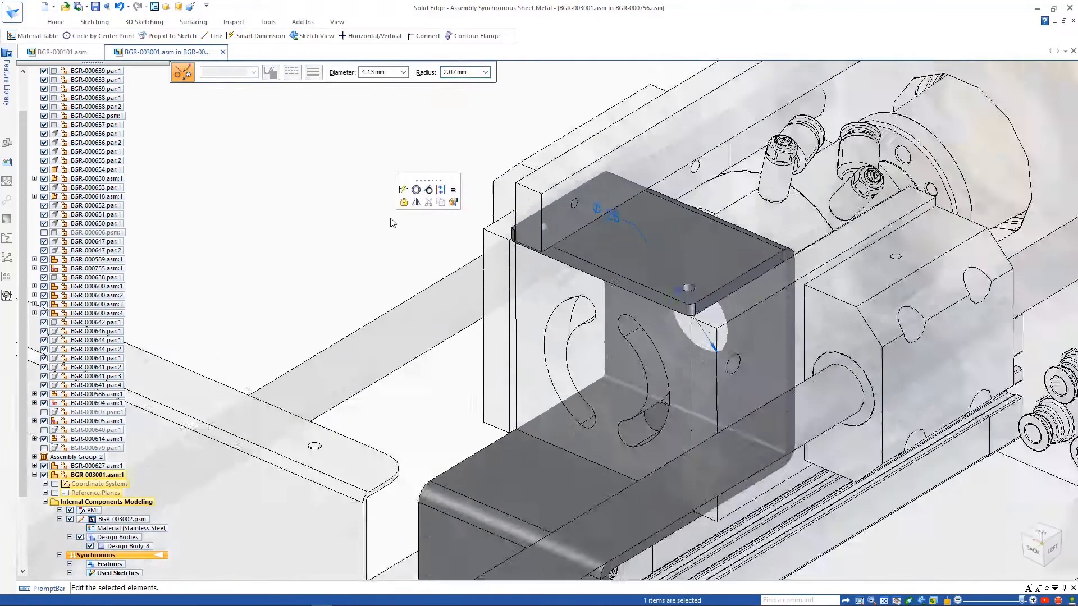
{"action": "left_click_drag", "start_coordinate": [24, 485], "coordinate": [24, 561]}
{"action": "key", "text": "Escape"}
{"action": "right_click", "coordinate": [140, 443]}
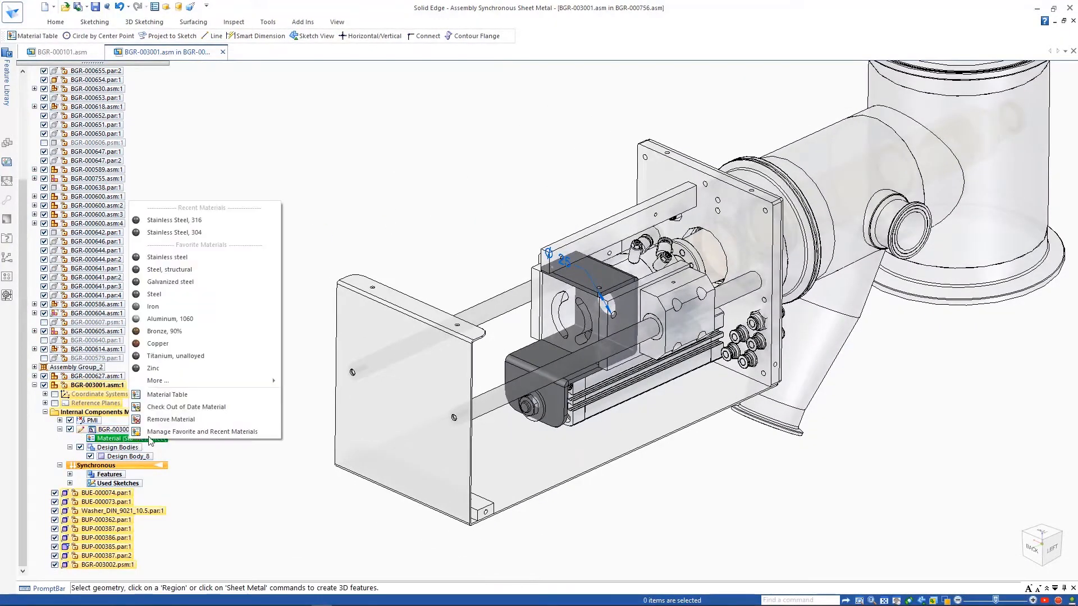
{"action": "left_click", "coordinate": [186, 393]}
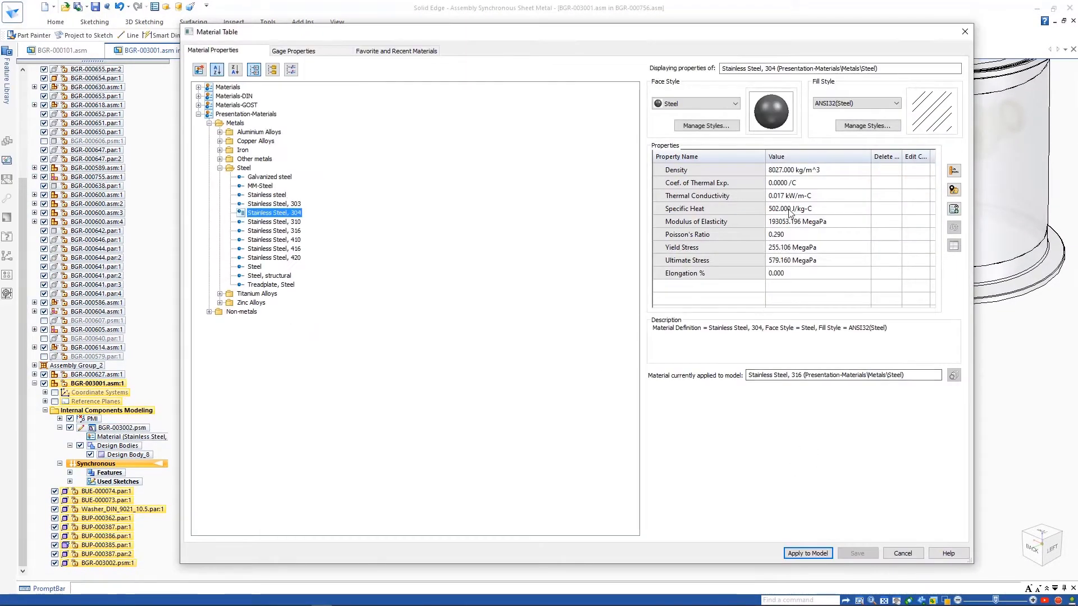
{"action": "left_click", "coordinate": [294, 51]}
{"action": "left_click", "coordinate": [812, 555]}
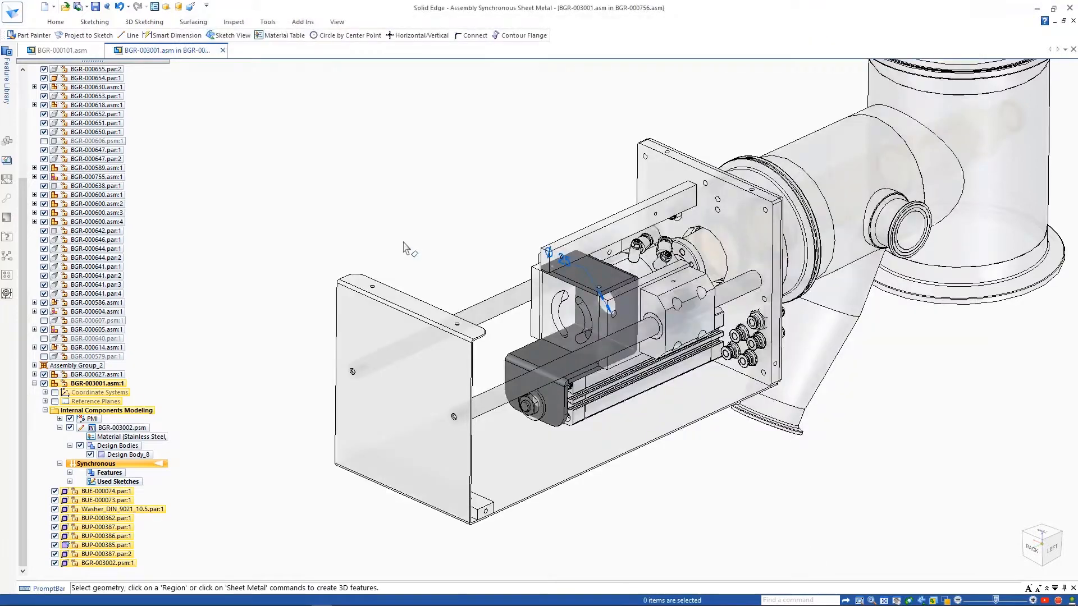
Expand the bracket's Features list and recolor its body with Part Painter
{"action": "left_click", "coordinate": [70, 473]}
{"action": "left_click", "coordinate": [337, 22]}
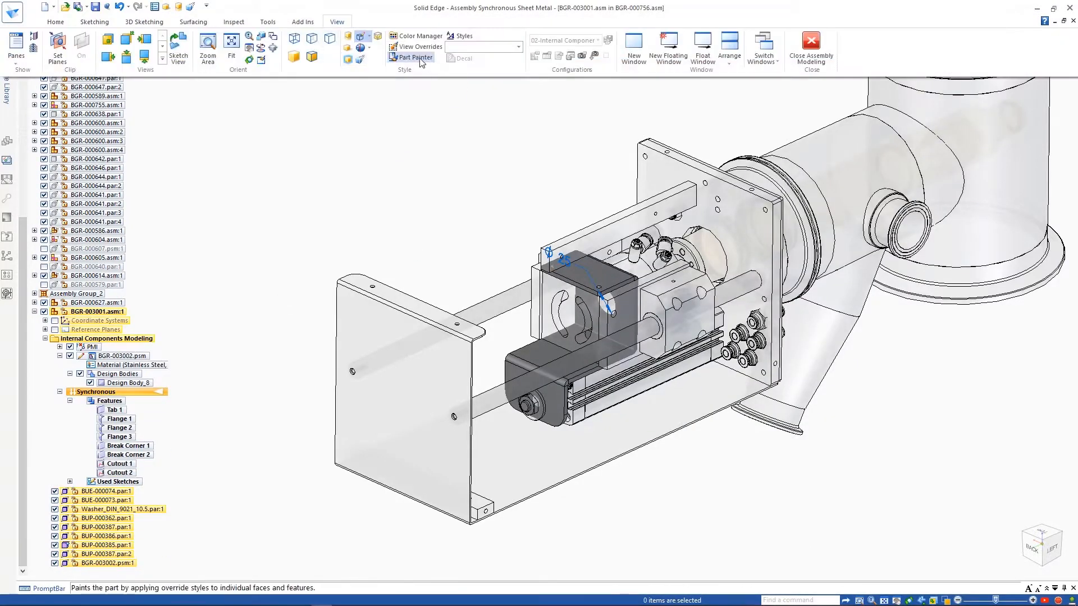
{"action": "left_click", "coordinate": [418, 59]}
{"action": "left_click", "coordinate": [595, 276]}
{"action": "key", "text": "Escape"}
Close assembly modeling and accept the Relationship Assistant's relationships, checked against the parts currently shown
{"action": "left_click", "coordinate": [65, 22]}
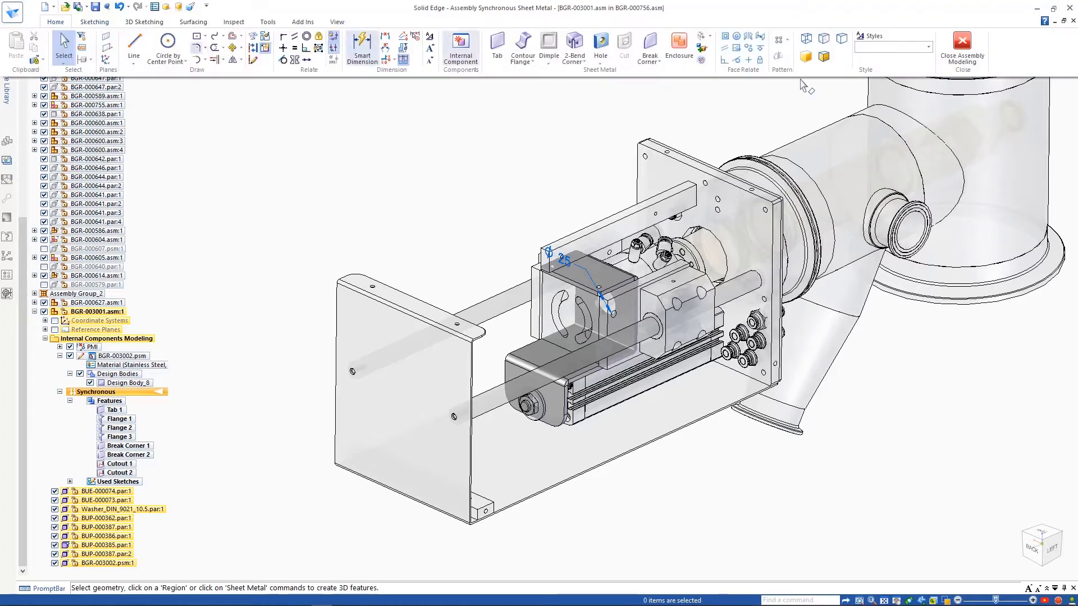
{"action": "left_click", "coordinate": [962, 45]}
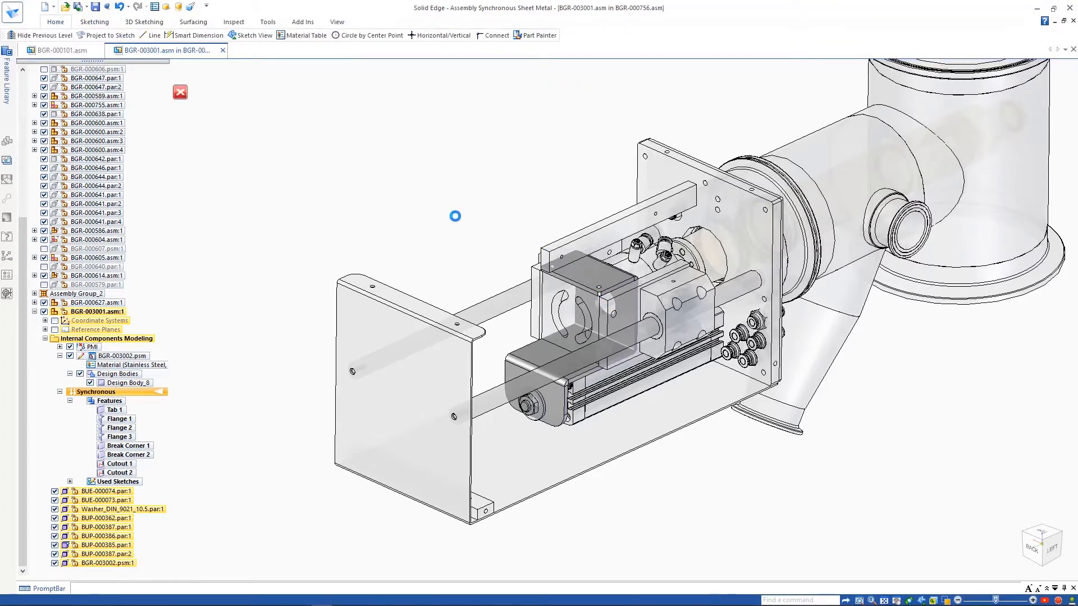
{"action": "left_click", "coordinate": [79, 38]}
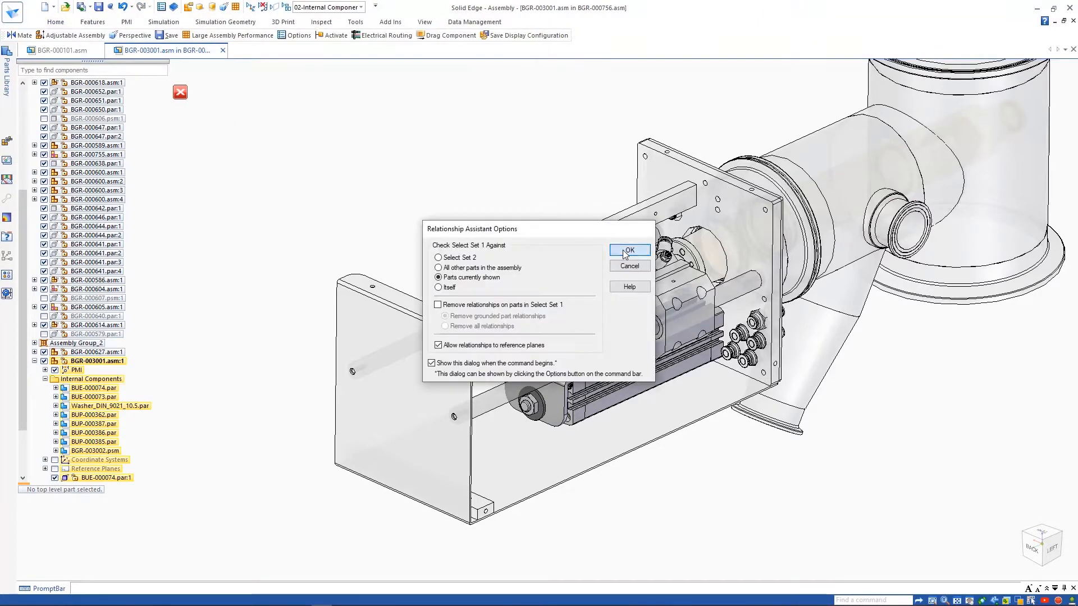
{"action": "left_click", "coordinate": [628, 251]}
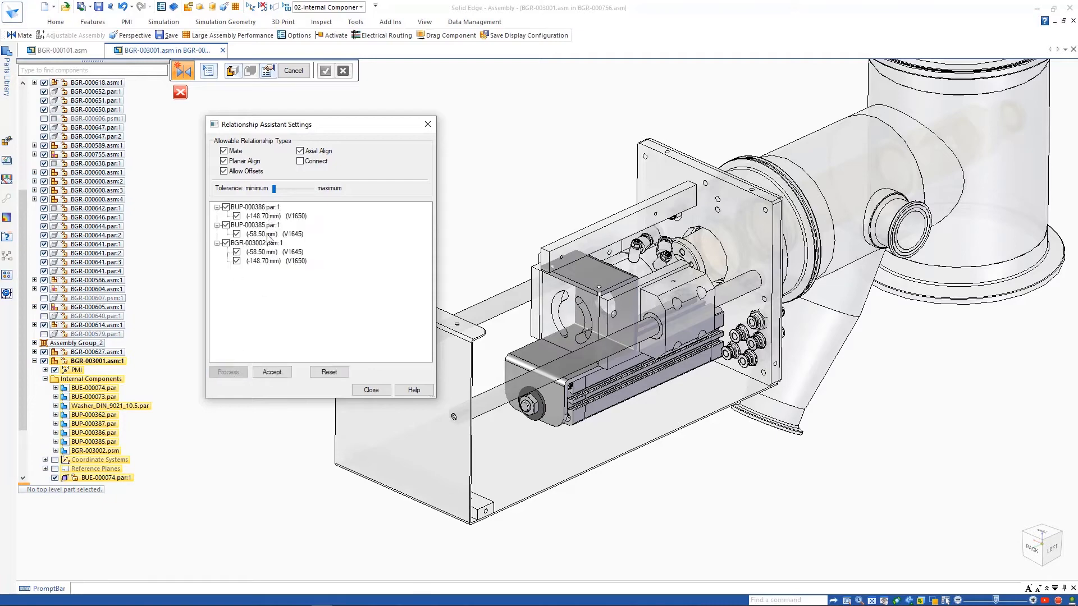
{"action": "left_click", "coordinate": [274, 373]}
{"action": "left_click", "coordinate": [371, 389]}
Return to BGR-000756.asm and try moving the rod-end hardware with Drag Component, using no analysis
{"action": "right_click", "coordinate": [344, 174]}
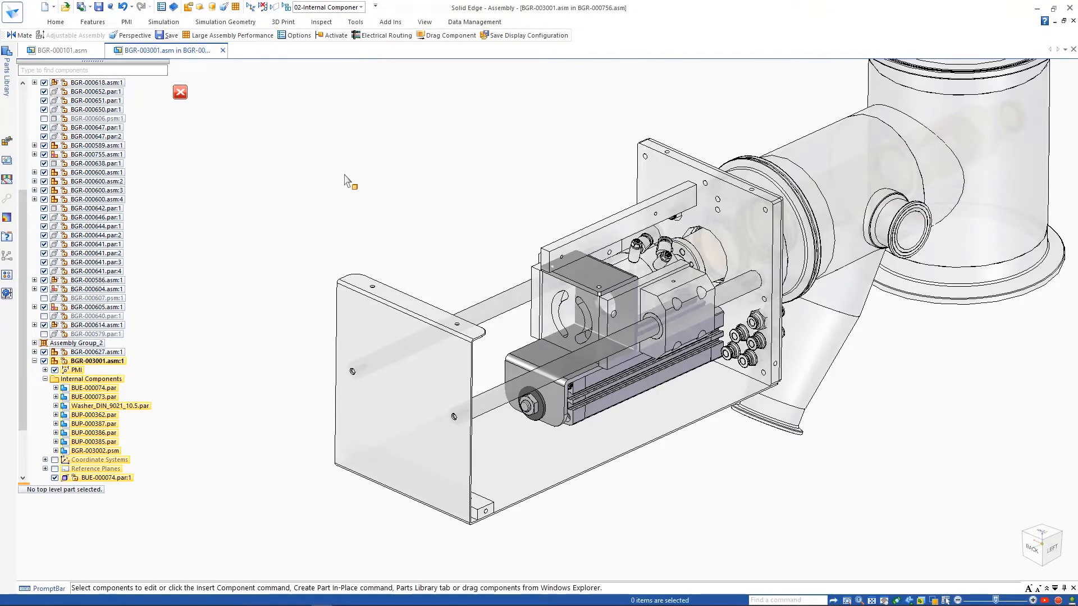
{"action": "left_click", "coordinate": [310, 141]}
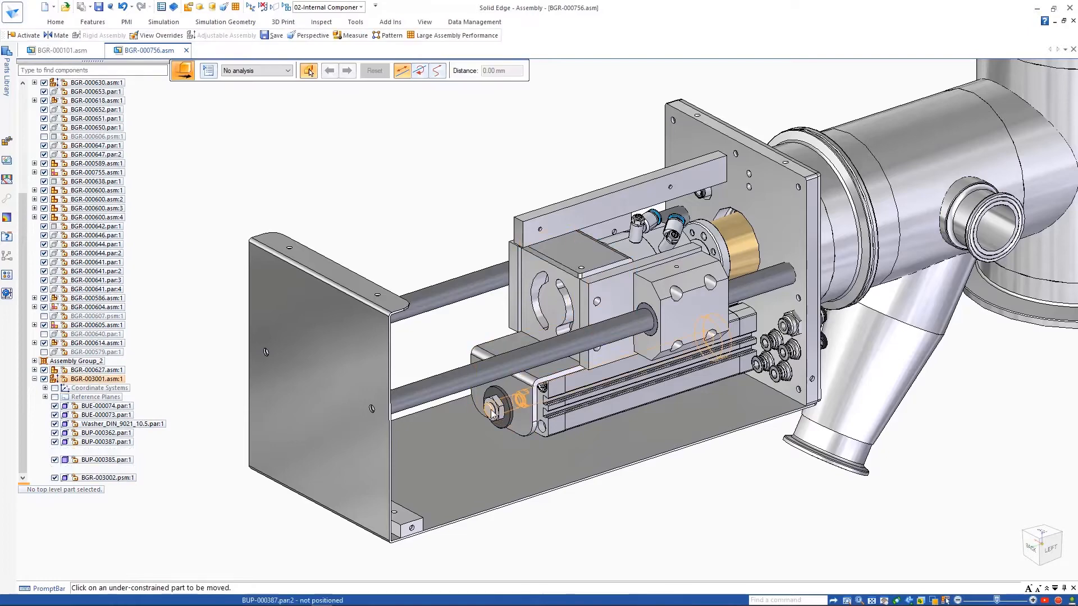
{"action": "left_click_drag", "start_coordinate": [491, 414], "coordinate": [524, 422]}
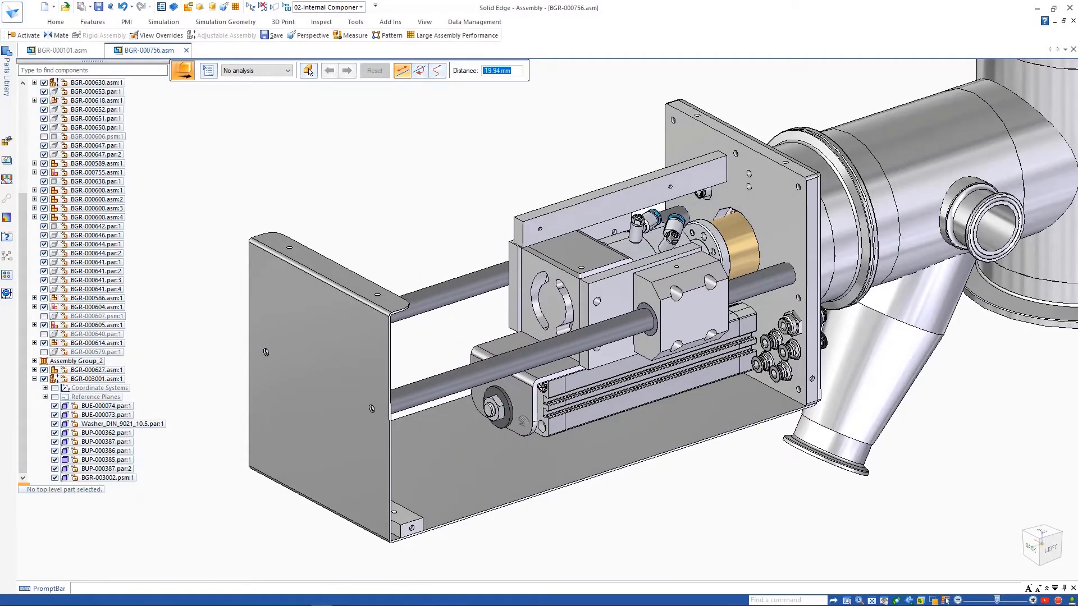
{"action": "key", "text": "Escape"}
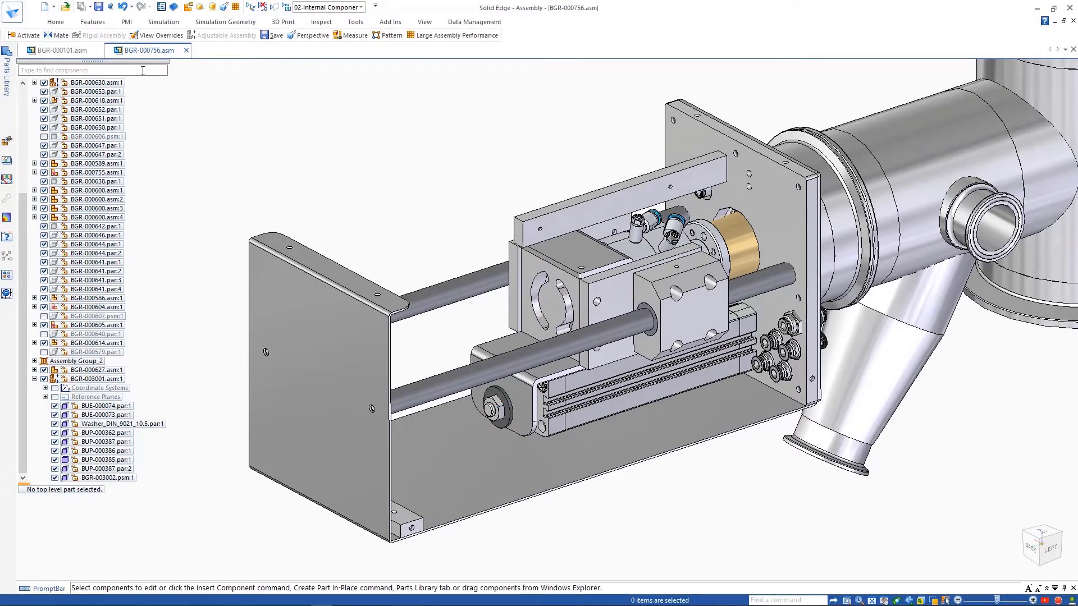
Find BGR-000652.par among the assembly components and open it in its own window
{"action": "type", "text": "B"}
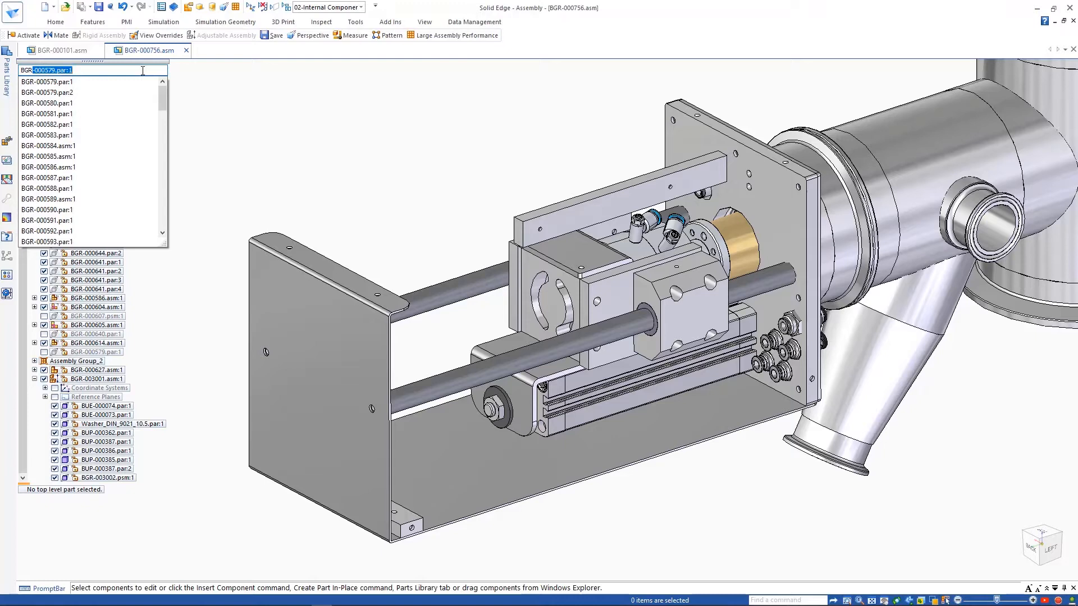
{"action": "type", "text": "GR-000652"}
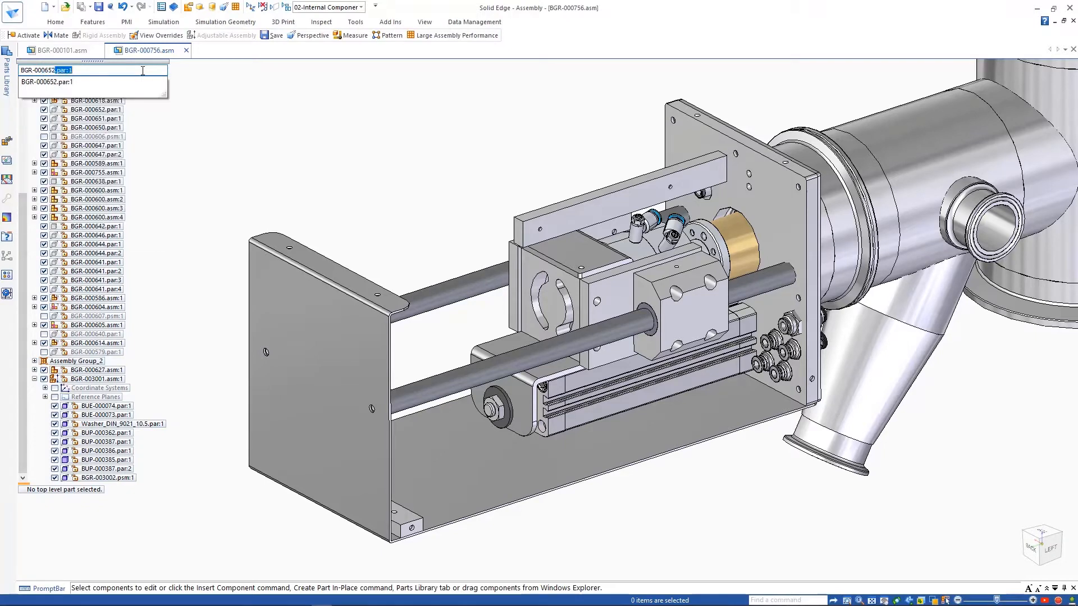
{"action": "key", "text": "Return"}
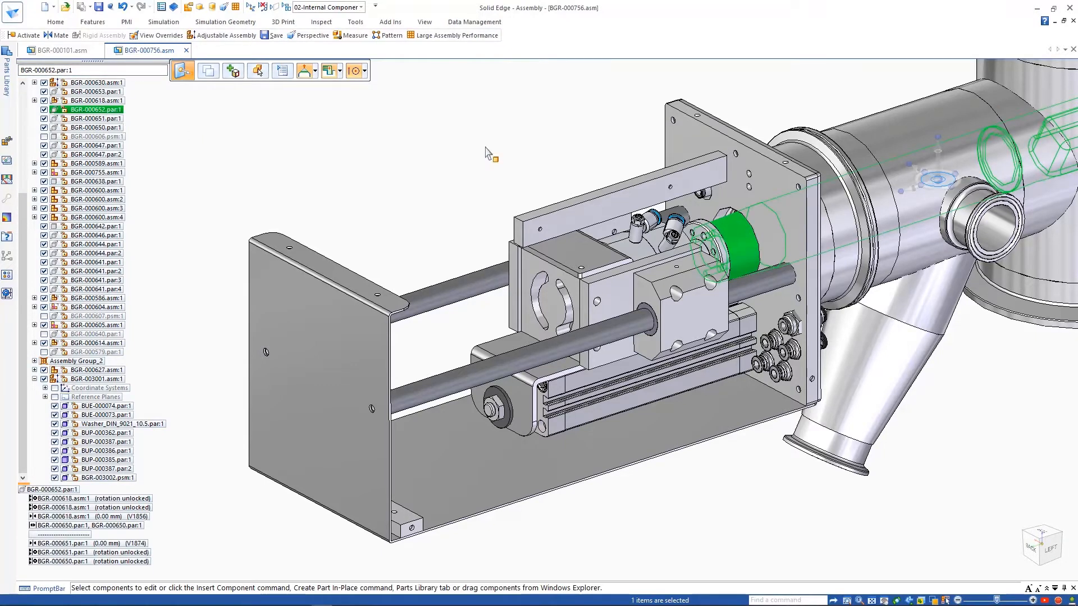
{"action": "right_click", "coordinate": [510, 177]}
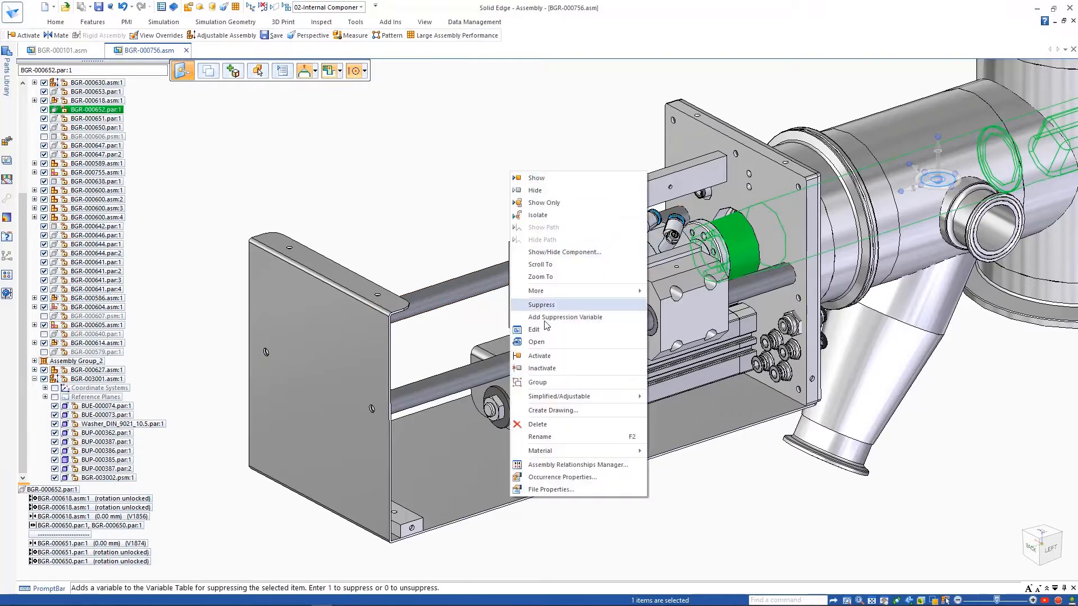
{"action": "left_click", "coordinate": [539, 343]}
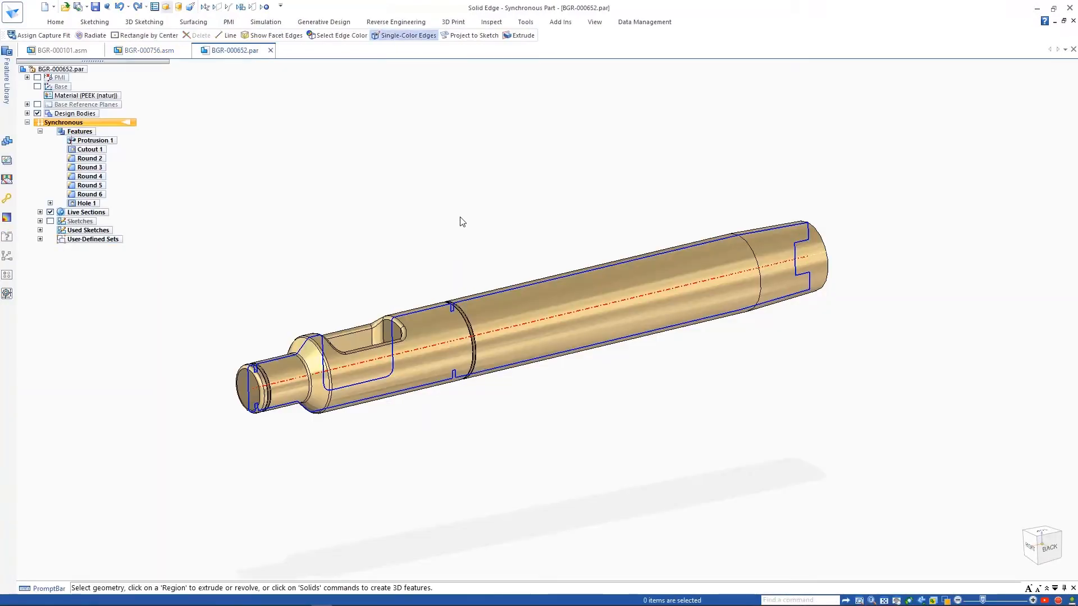
Start Radiate and select the cylindrical face around the shaft's slot together with all its coaxial faces
{"action": "left_click", "coordinate": [55, 22]}
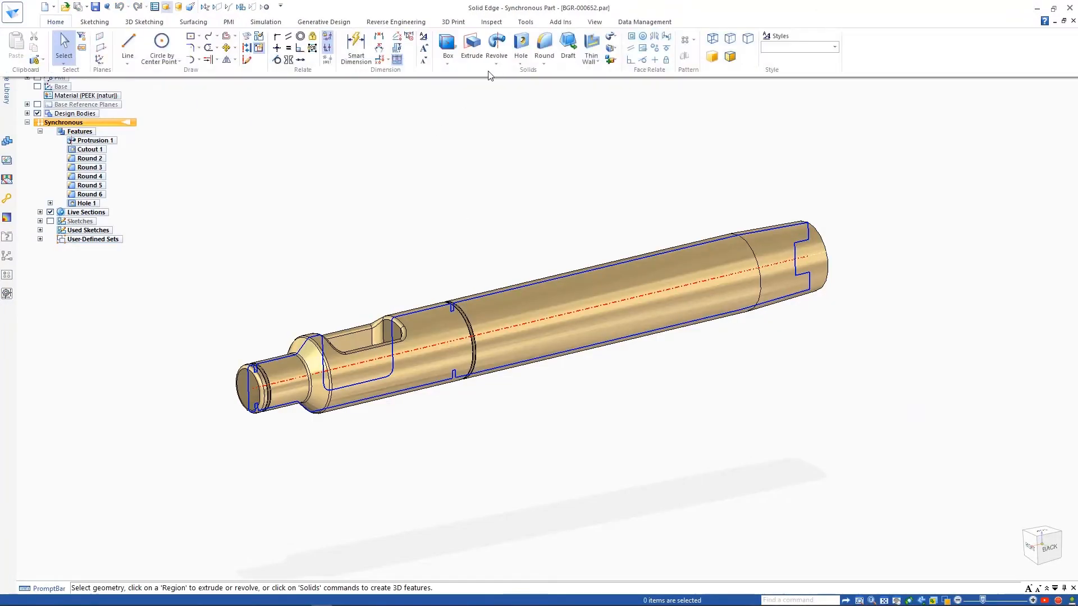
{"action": "left_click", "coordinate": [514, 83]}
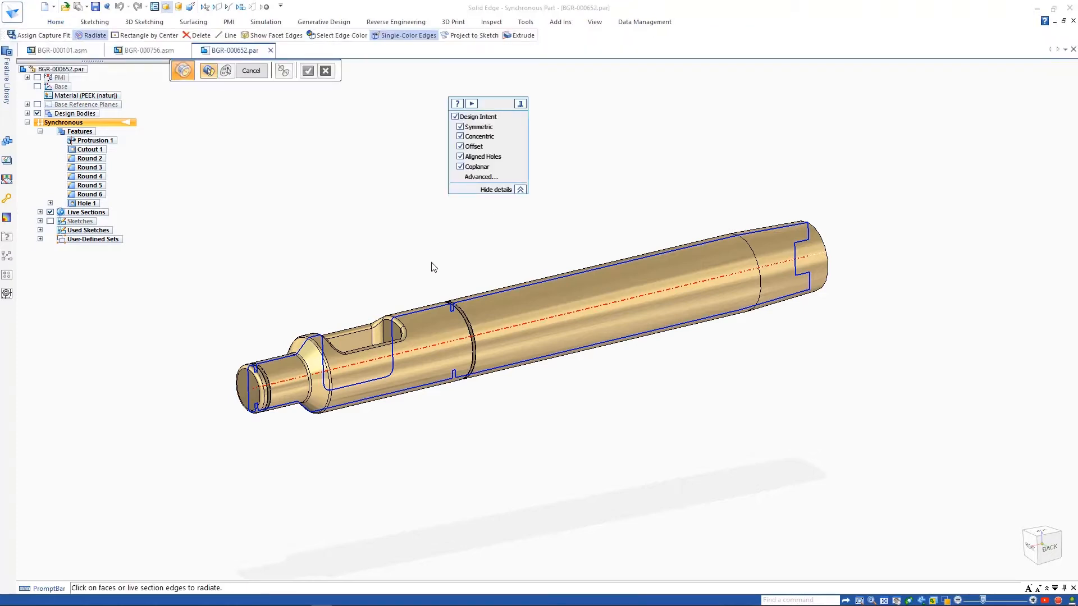
{"action": "left_click", "coordinate": [428, 322]}
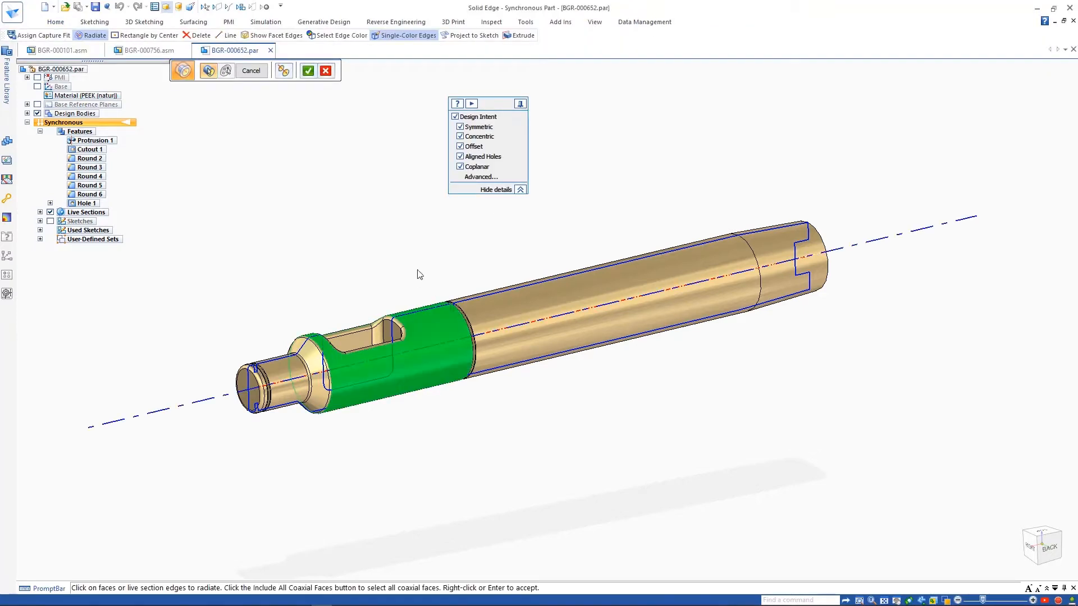
{"action": "left_click", "coordinate": [283, 70]}
{"action": "left_click", "coordinate": [707, 268]}
{"action": "left_click", "coordinate": [803, 254]}
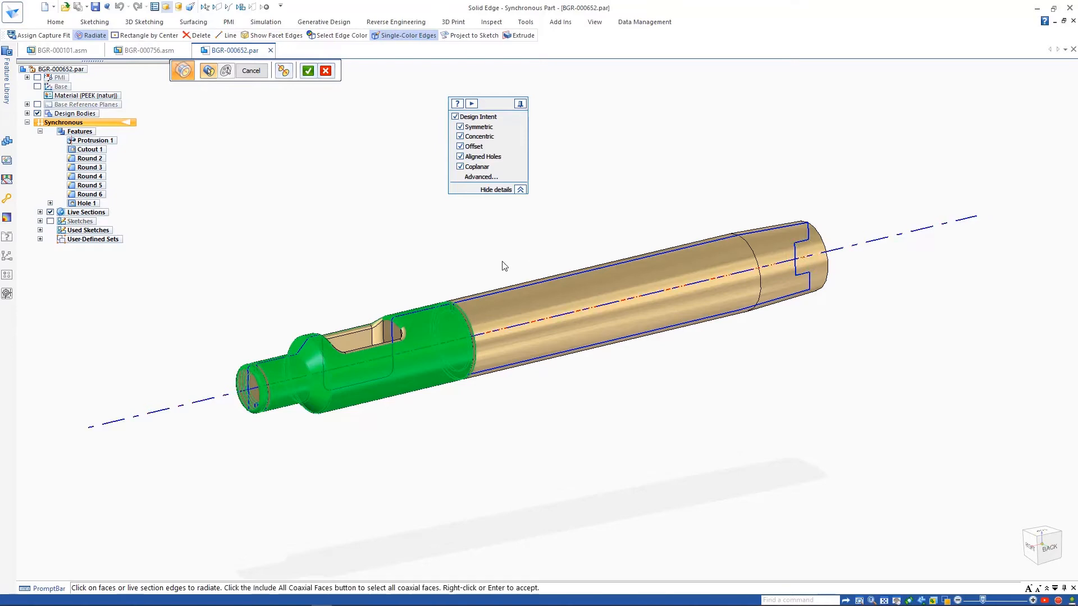
{"action": "scroll", "coordinate": [461, 285], "scroll_direction": "up", "scroll_amount": 1}
{"action": "middle_click_drag", "start_coordinate": [461, 285], "coordinate": [439, 317]}
{"action": "scroll", "coordinate": [427, 348], "scroll_direction": "up", "scroll_amount": 3}
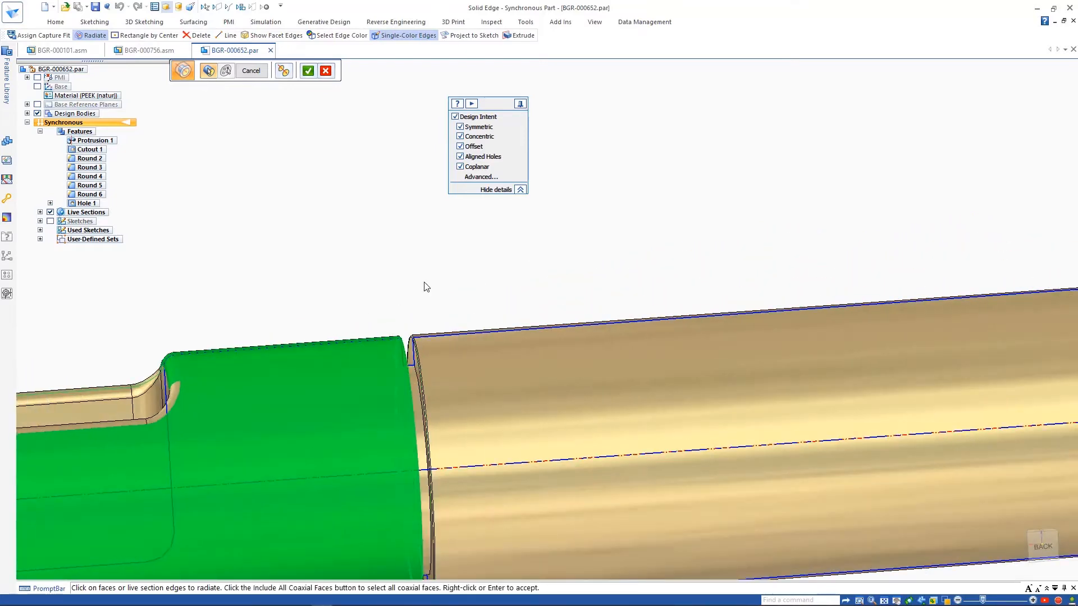
{"action": "scroll", "coordinate": [426, 287], "scroll_direction": "down", "scroll_amount": 3}
{"action": "scroll", "coordinate": [425, 282], "scroll_direction": "down", "scroll_amount": 1}
{"action": "right_click", "coordinate": [384, 261]}
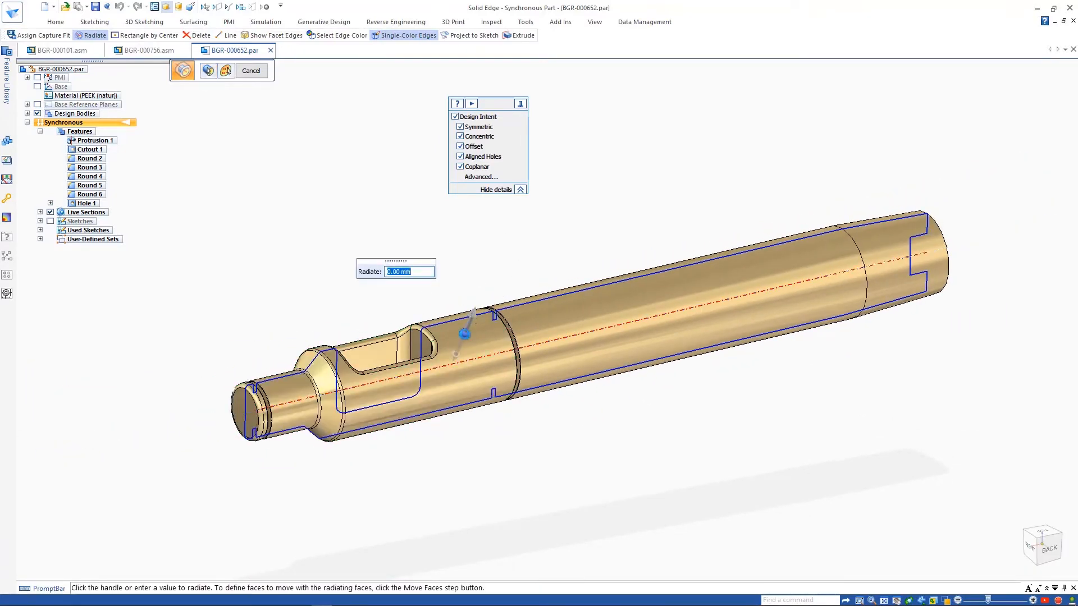
Define the Cutout 1 slot faces as a moving group and radiate the selected shaft faces outward with them
{"action": "left_click", "coordinate": [464, 334]}
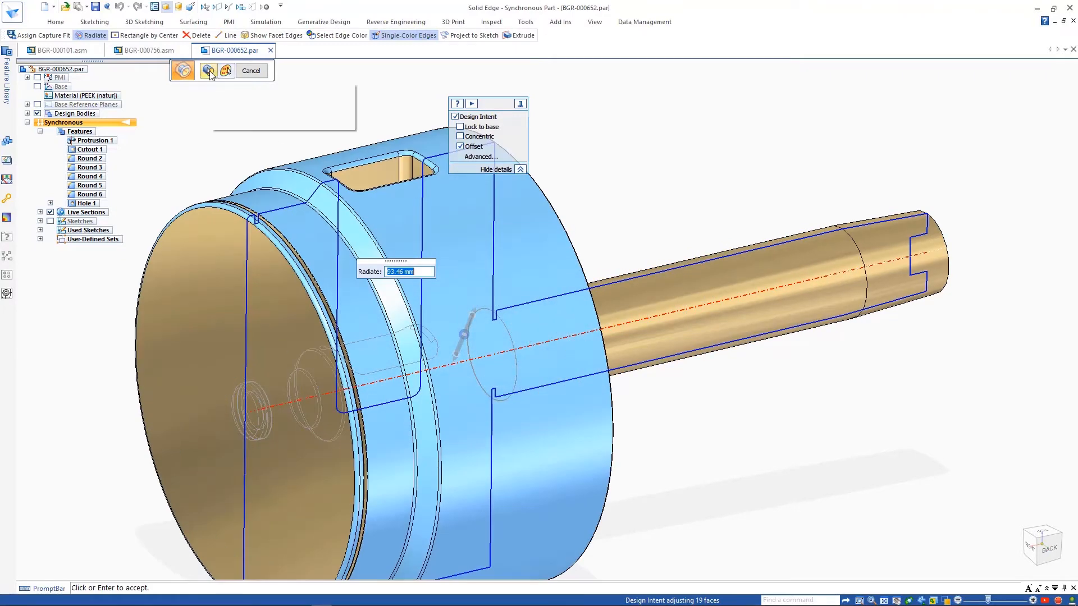
{"action": "left_click", "coordinate": [210, 75]}
{"action": "left_click", "coordinate": [226, 70]}
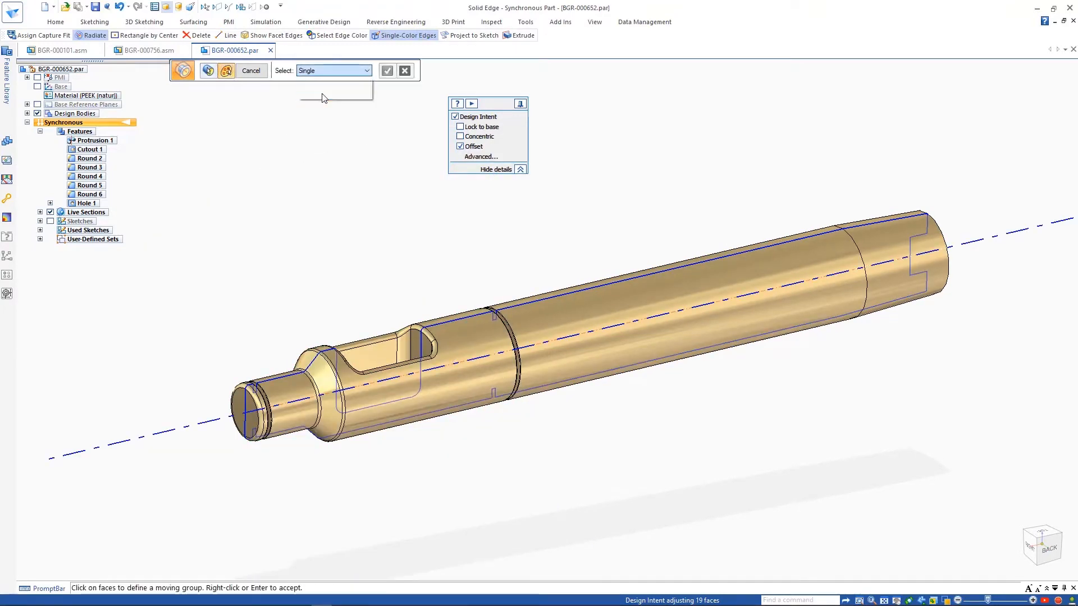
{"action": "left_click", "coordinate": [322, 93]}
{"action": "middle_click_drag", "start_coordinate": [359, 216], "coordinate": [383, 301]}
{"action": "right_click", "coordinate": [387, 351]}
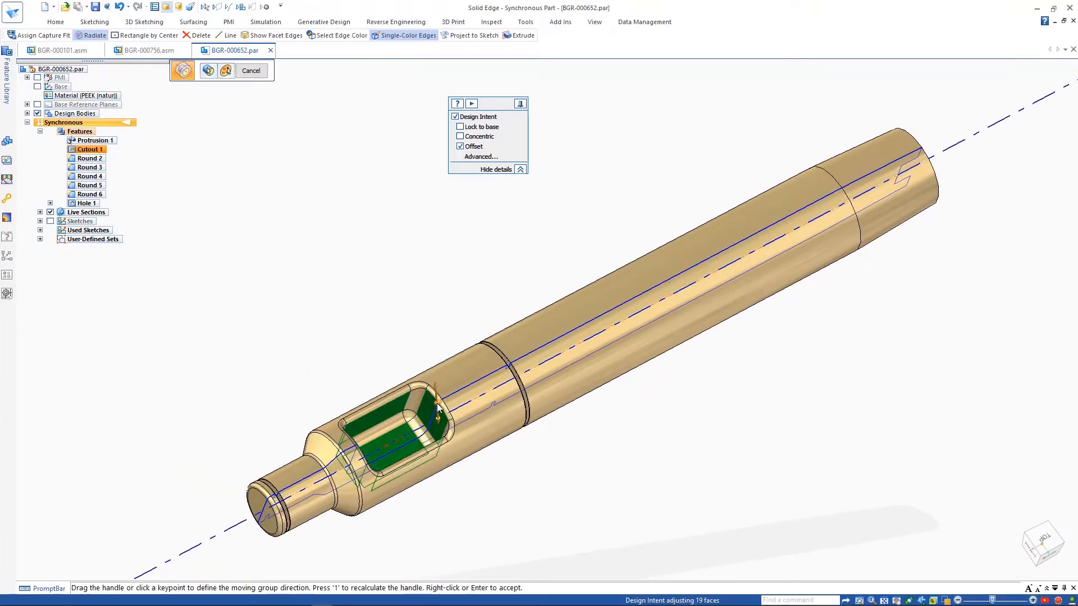
{"action": "middle_click_drag", "start_coordinate": [434, 344], "coordinate": [397, 283]}
{"action": "right_click", "coordinate": [398, 283]}
{"action": "right_click", "coordinate": [398, 283]}
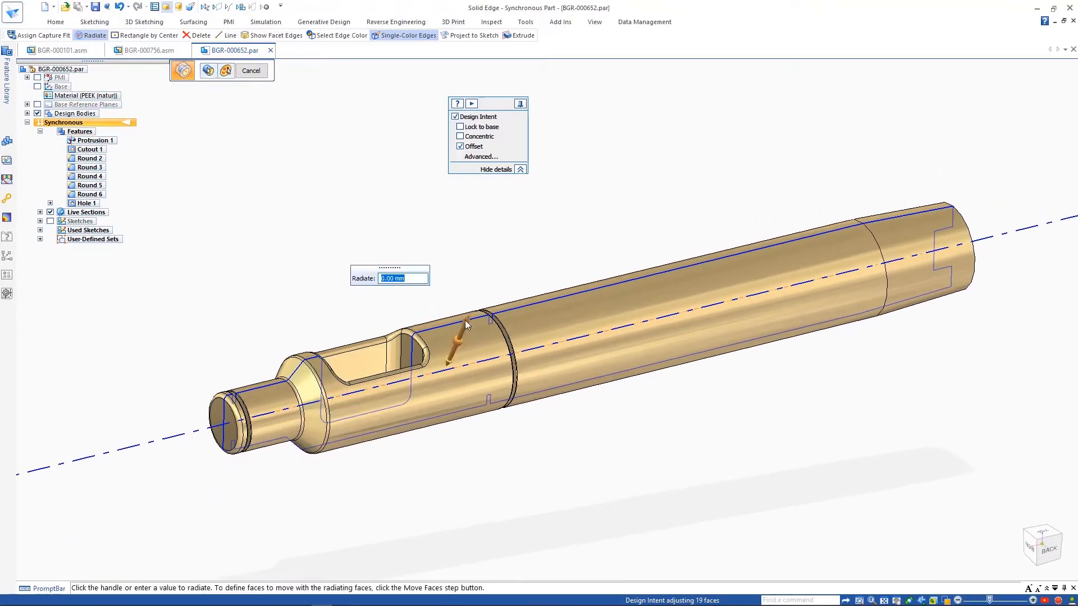
{"action": "left_click", "coordinate": [460, 338]}
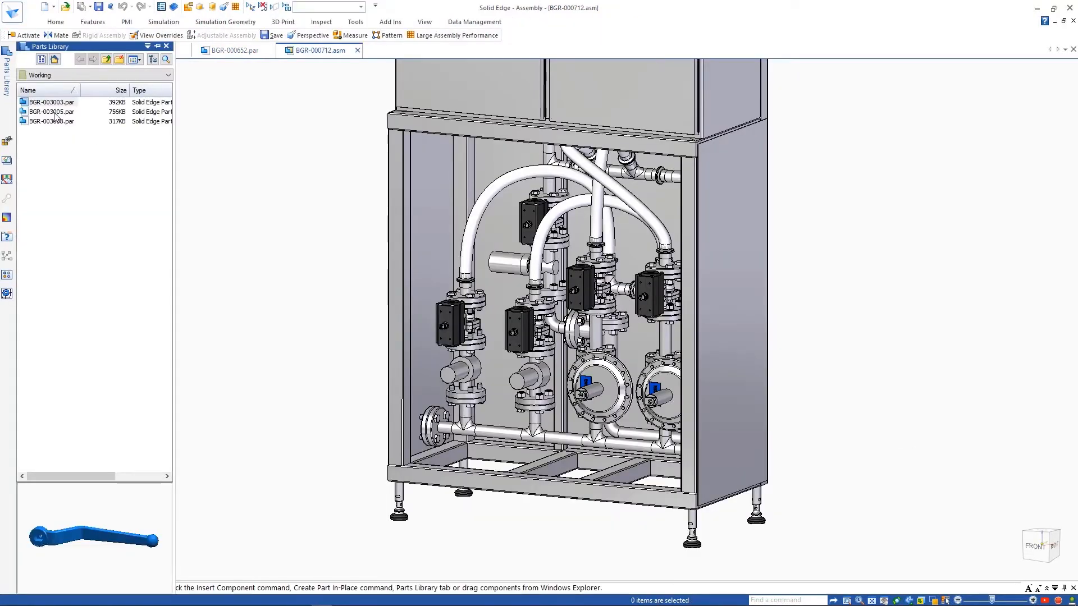
Open handwheel BGR-003005.par and add a Planar Align relationship on the bore's flat face to its Reducing Valve capture fit
{"action": "right_click", "coordinate": [52, 111]}
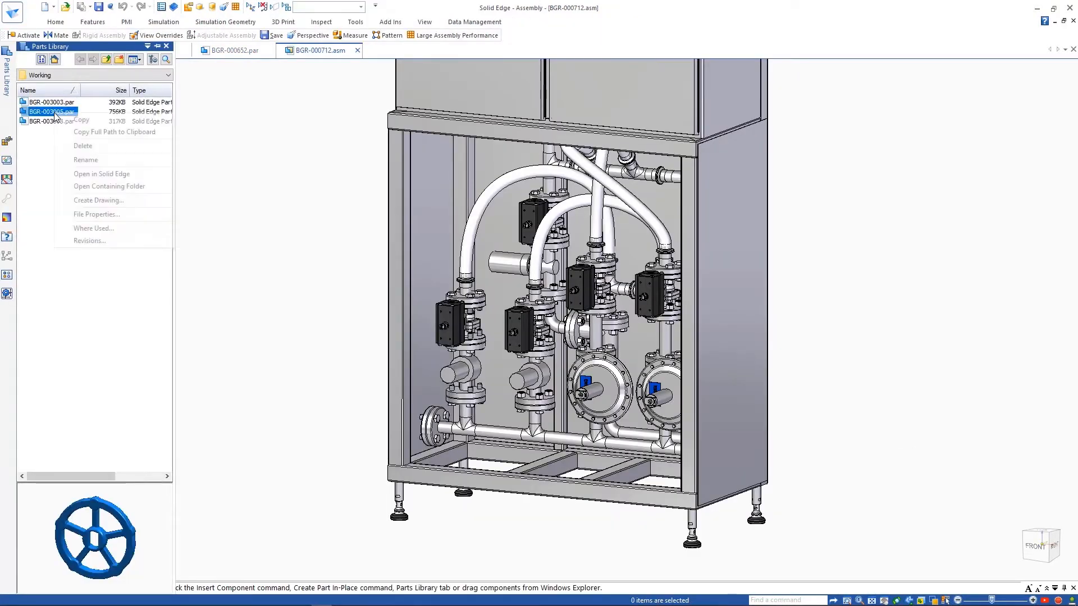
{"action": "left_click", "coordinate": [95, 175]}
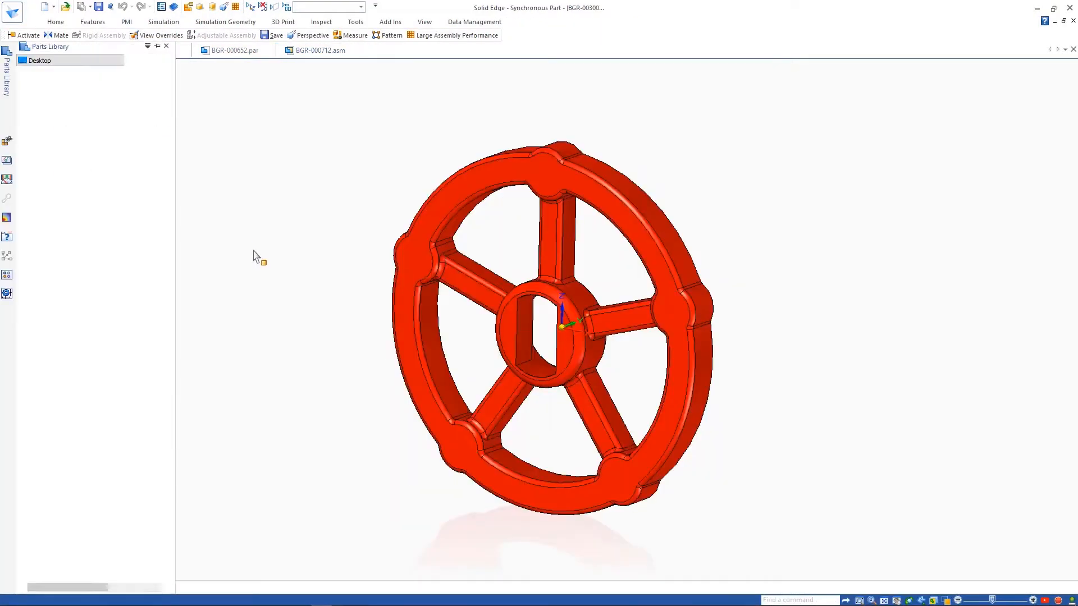
{"action": "left_click", "coordinate": [523, 23]}
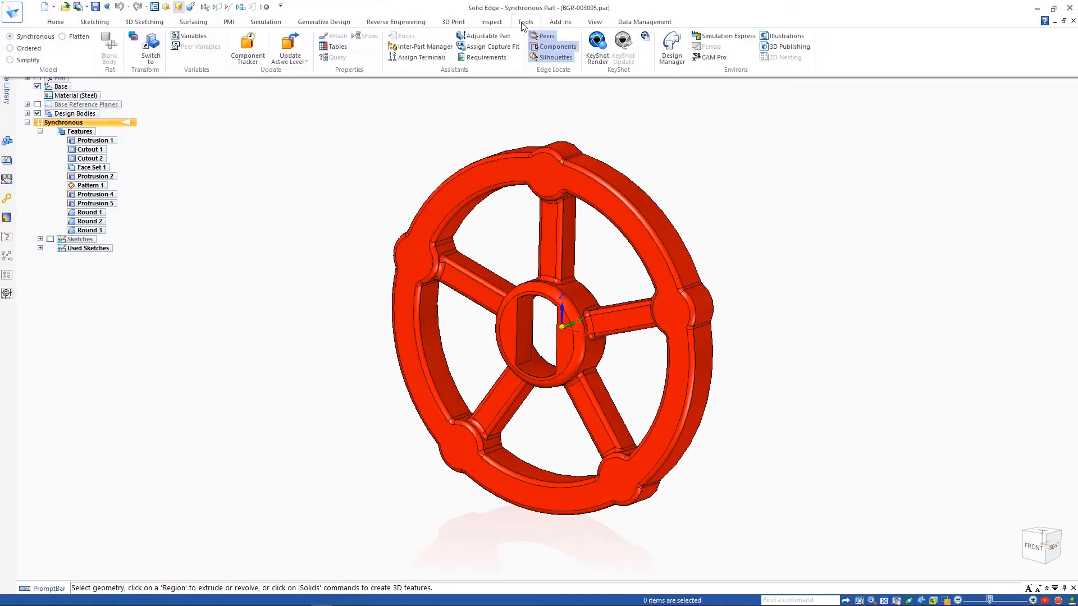
{"action": "left_click", "coordinate": [492, 47]}
{"action": "left_click", "coordinate": [952, 256]}
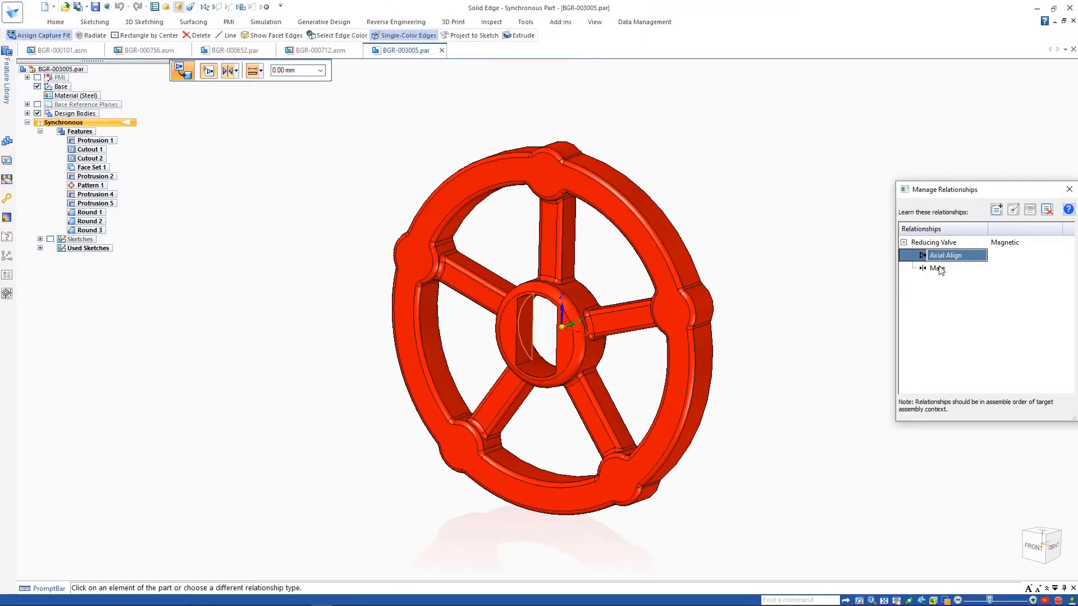
{"action": "left_click", "coordinate": [954, 242]}
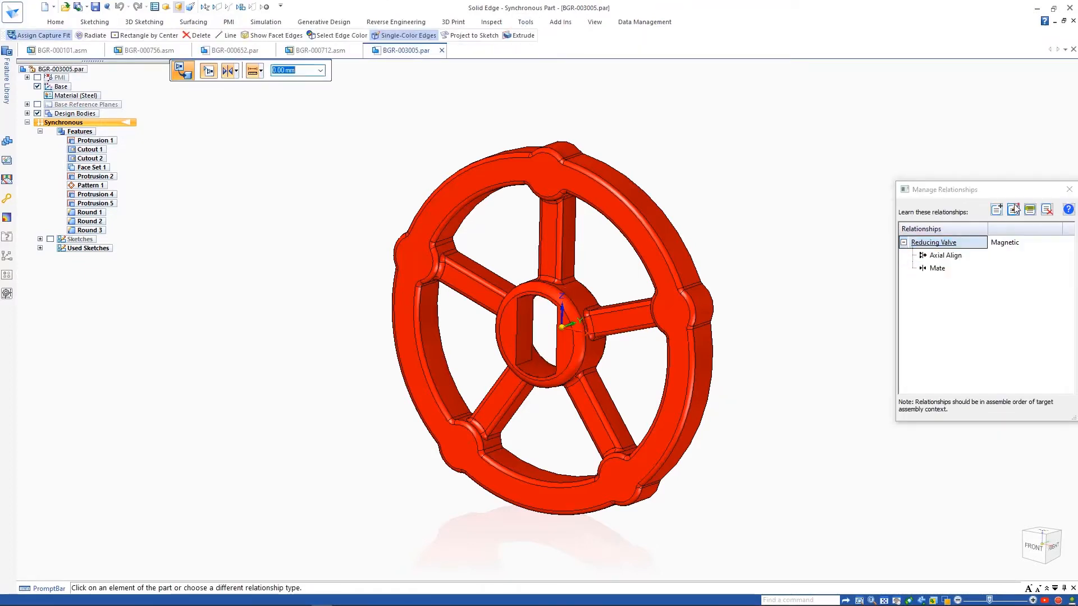
{"action": "left_click", "coordinate": [236, 71]}
{"action": "left_click", "coordinate": [256, 104]}
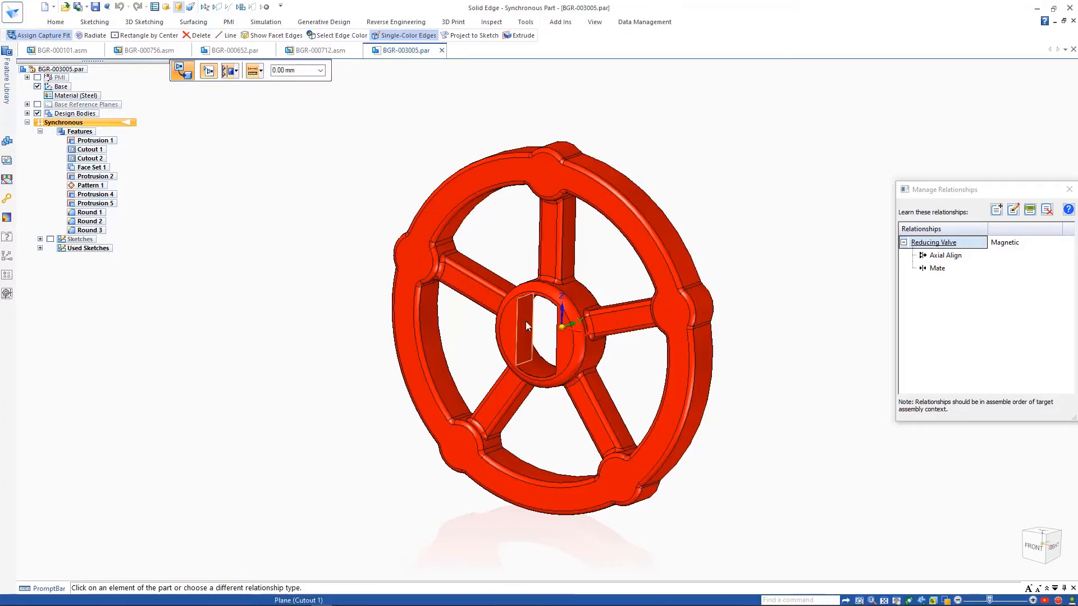
{"action": "key", "text": "Escape"}
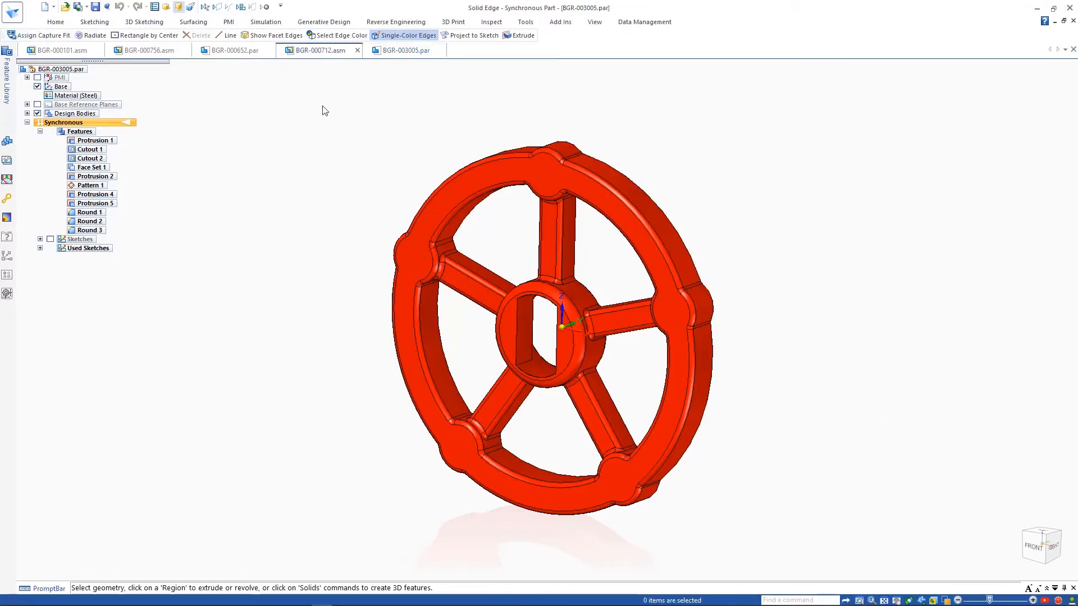
Return to BGR-000712.asm and place handwheel BGR-003005.par on the reducing valve with the Reducing Valve relationship group
{"action": "left_click", "coordinate": [9, 84]}
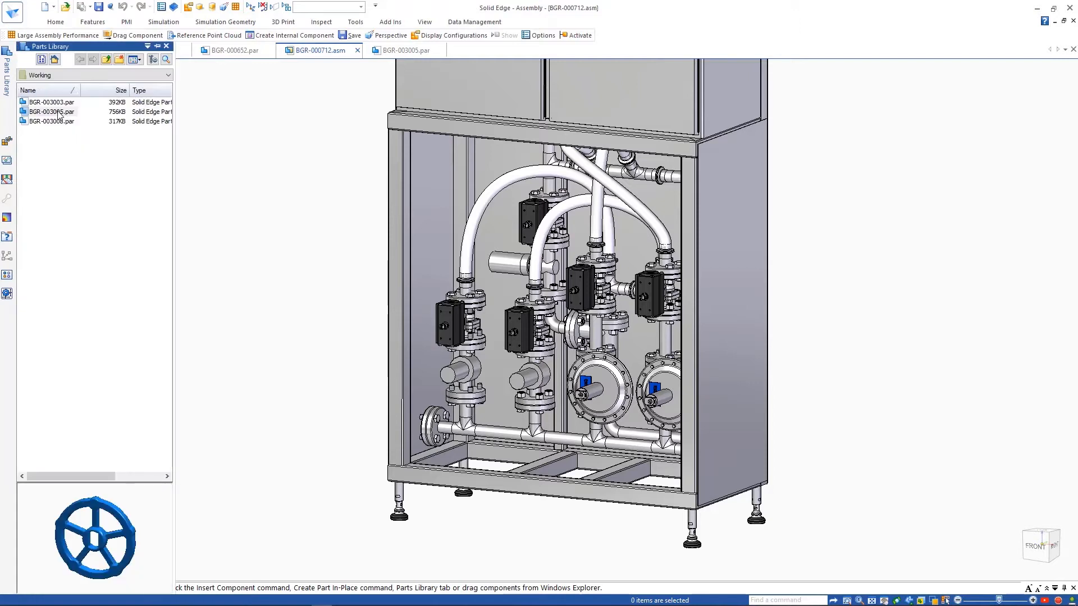
{"action": "left_click", "coordinate": [941, 189]}
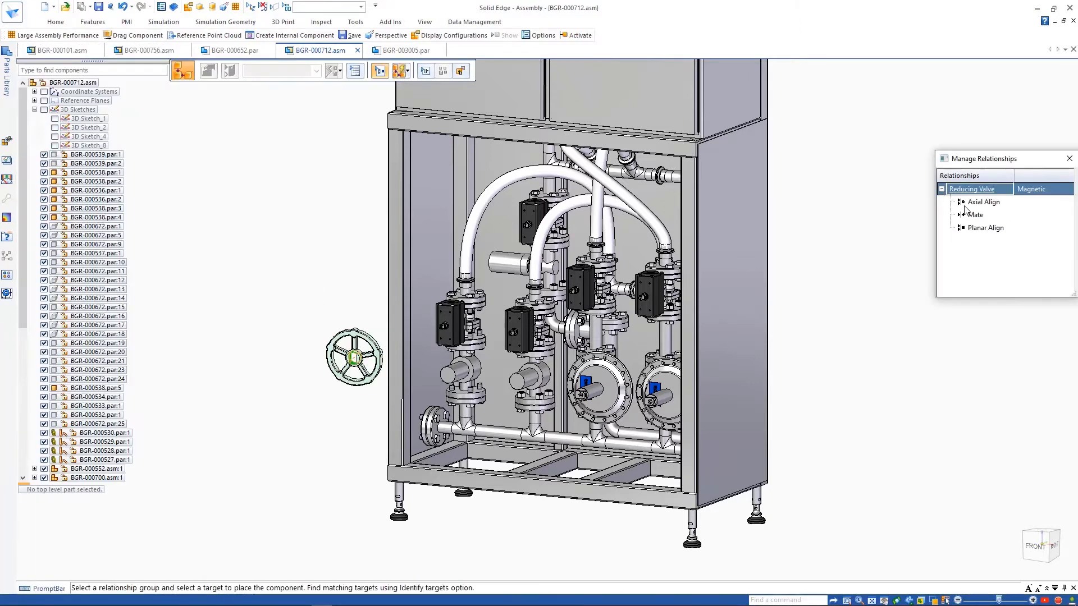
{"action": "left_click", "coordinate": [976, 205]}
{"action": "left_click", "coordinate": [978, 216]}
{"action": "left_click", "coordinate": [985, 230]}
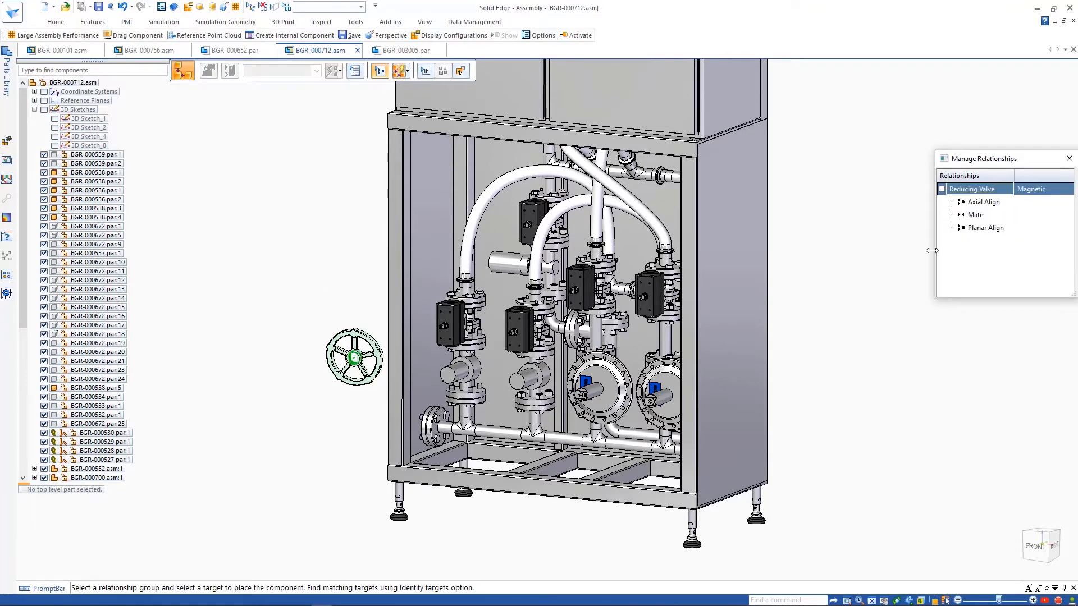
{"action": "left_click", "coordinate": [582, 394]}
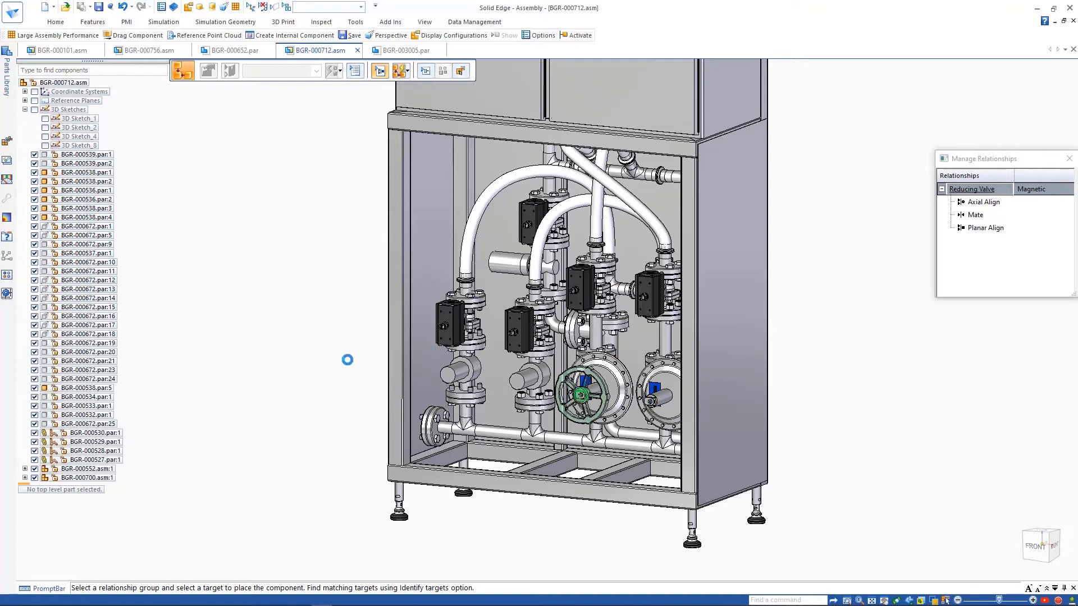
Insert the lever handle with its Valve relationship group and place it on all identified matching valve targets
{"action": "left_click", "coordinate": [8, 92]}
{"action": "left_click_drag", "start_coordinate": [325, 330], "coordinate": [325, 329]}
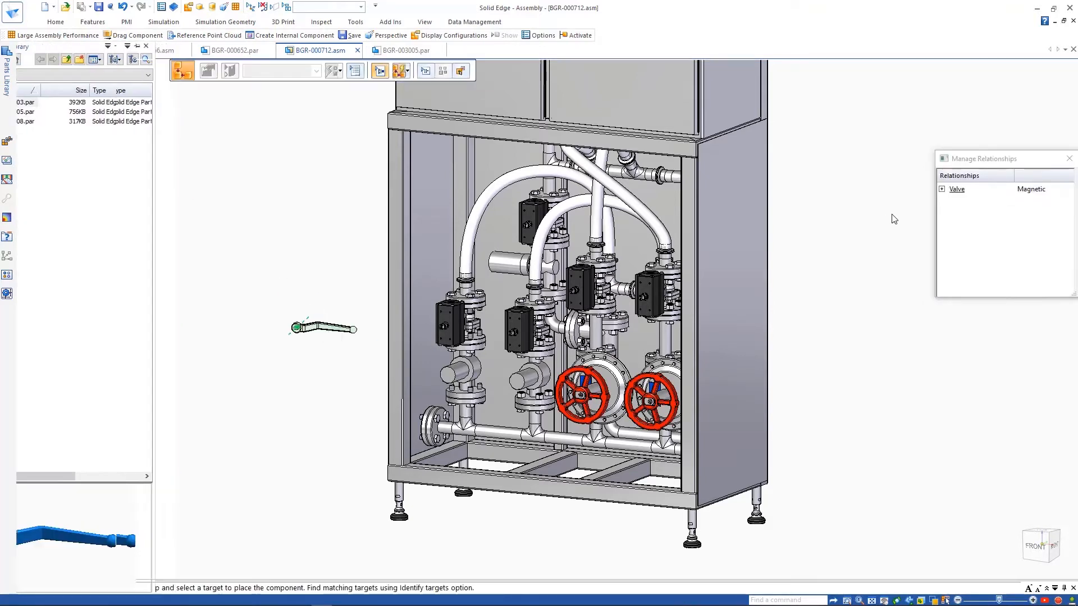
{"action": "left_click", "coordinate": [425, 72]}
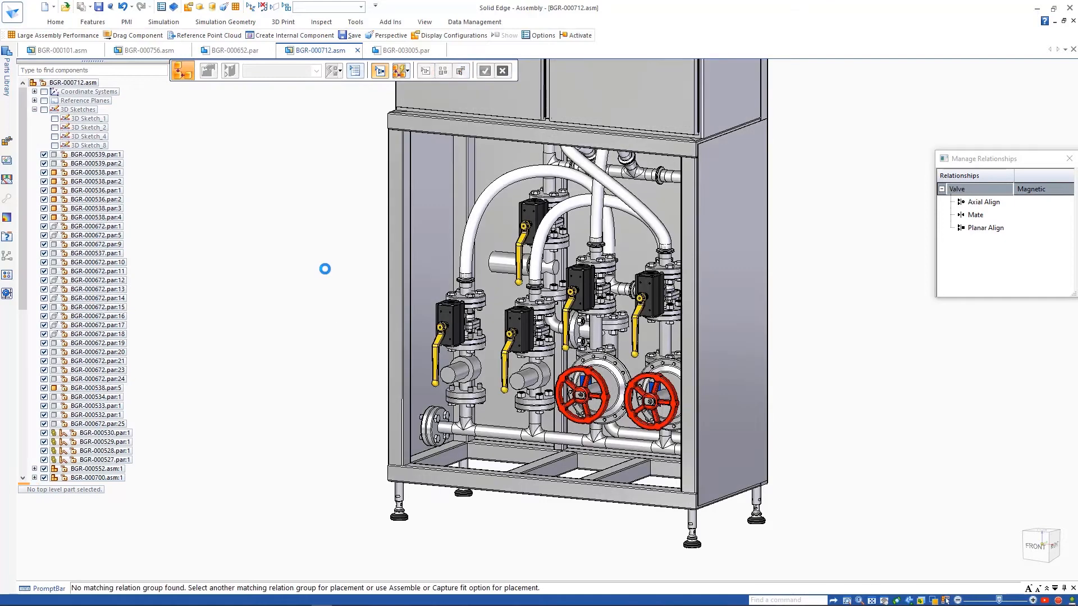
Insert nut BGR-003008.par, identify its matching targets, keep only those on the leftmost pipe line, and accept
{"action": "left_click", "coordinate": [6, 82]}
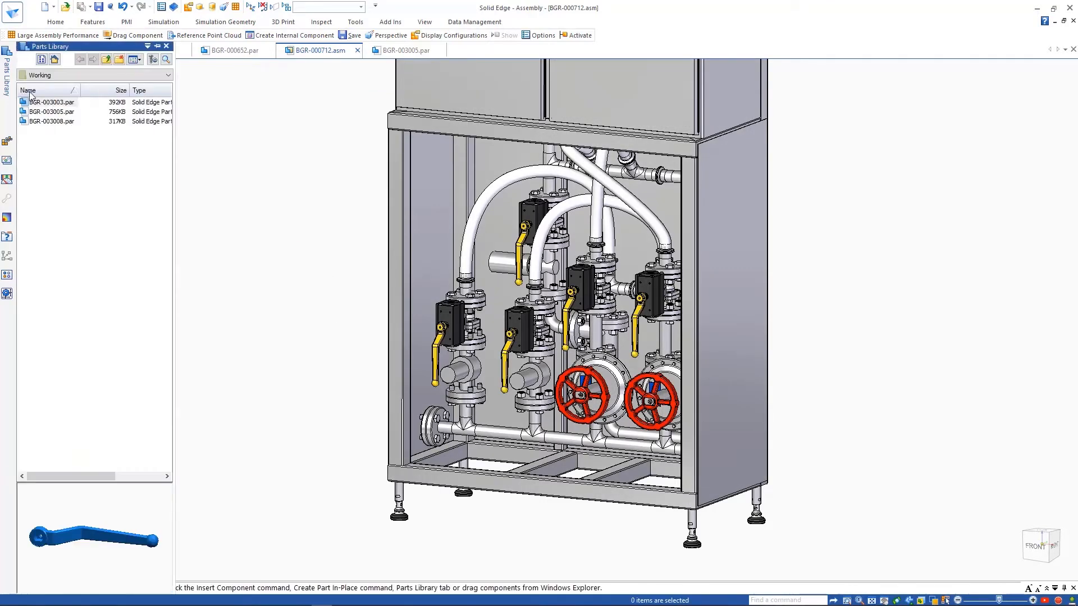
{"action": "left_click_drag", "start_coordinate": [49, 122], "coordinate": [312, 321]}
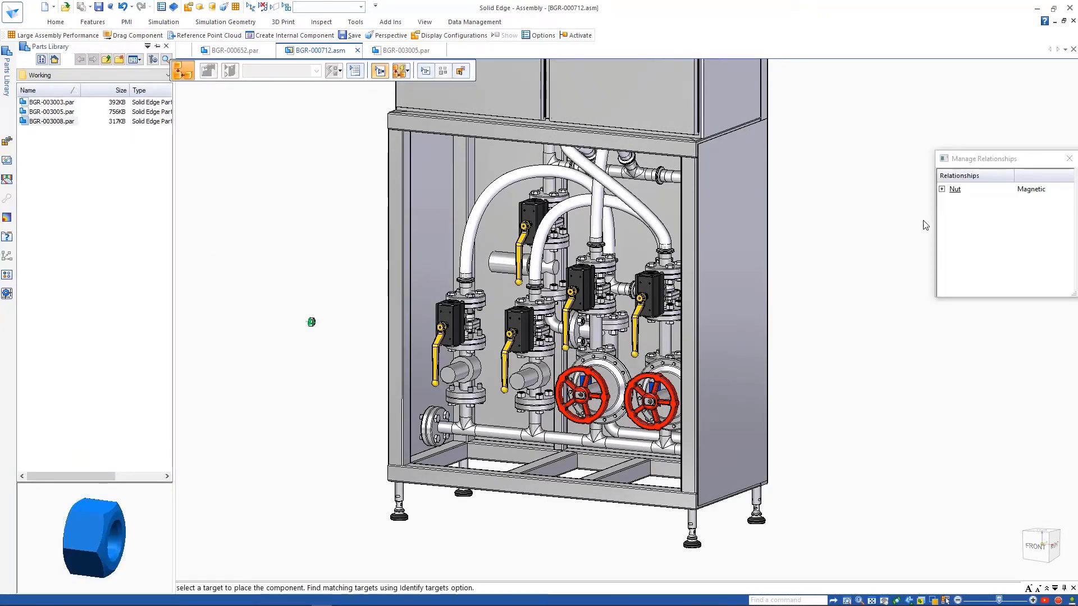
{"action": "left_click", "coordinate": [942, 189]}
{"action": "left_click", "coordinate": [426, 72]}
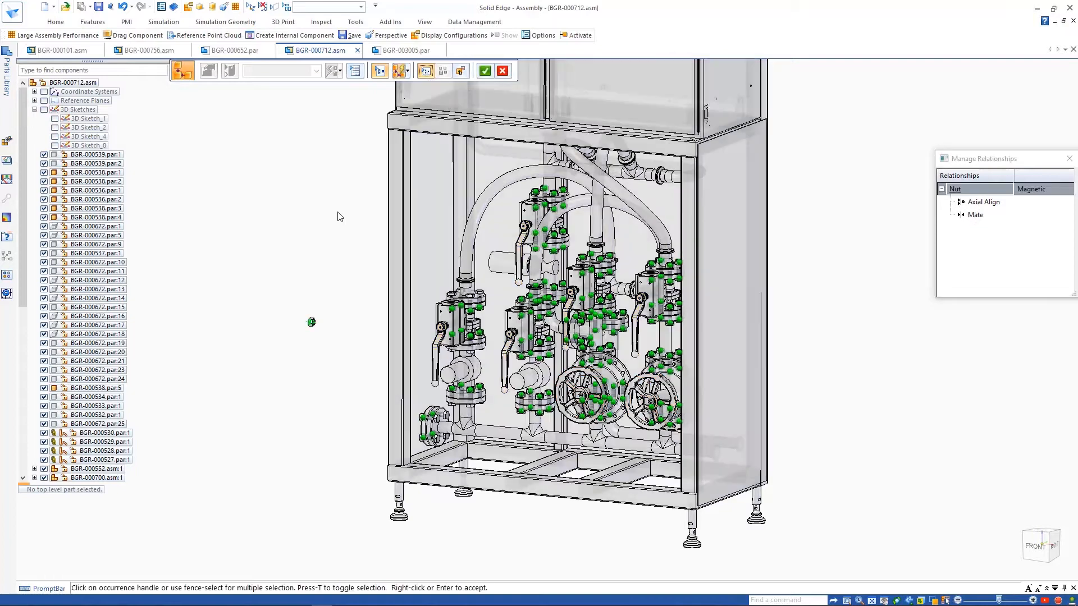
{"action": "left_click", "coordinate": [461, 72]}
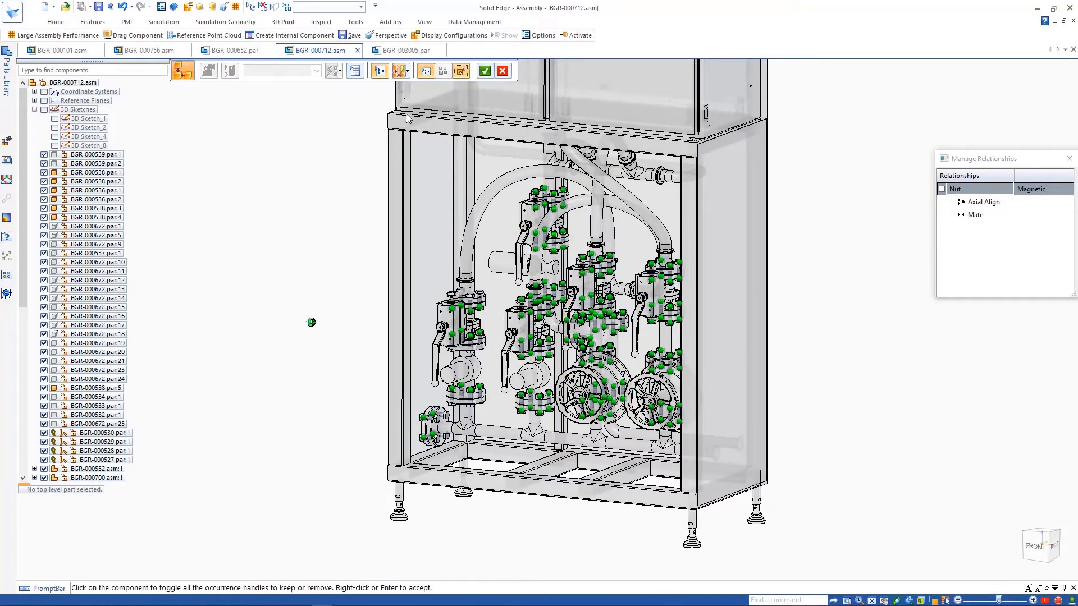
{"action": "left_click_drag", "start_coordinate": [368, 206], "coordinate": [495, 470]}
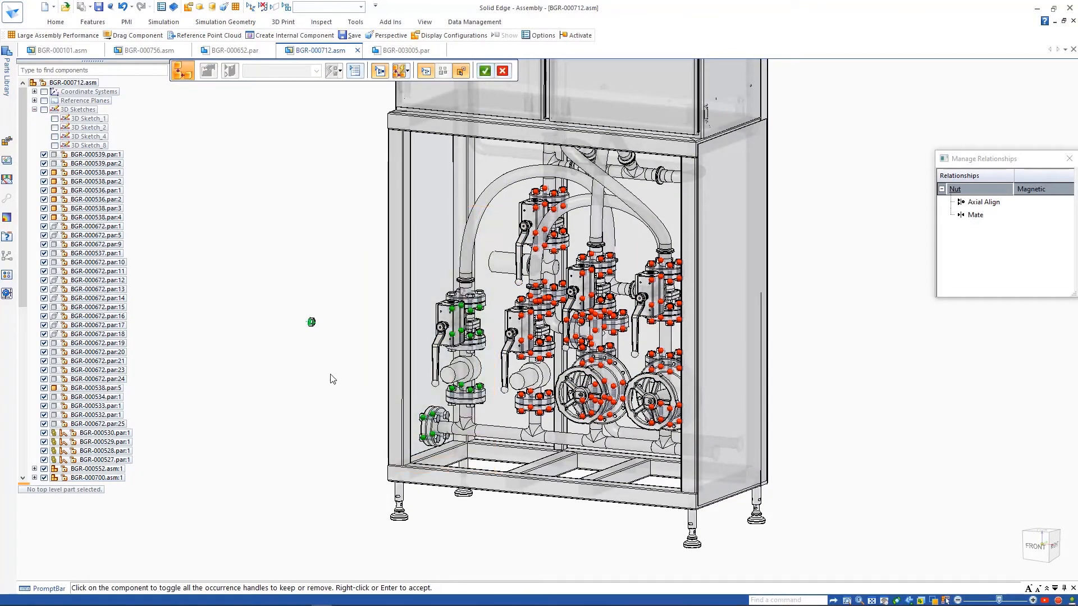
{"action": "right_click", "coordinate": [356, 346]}
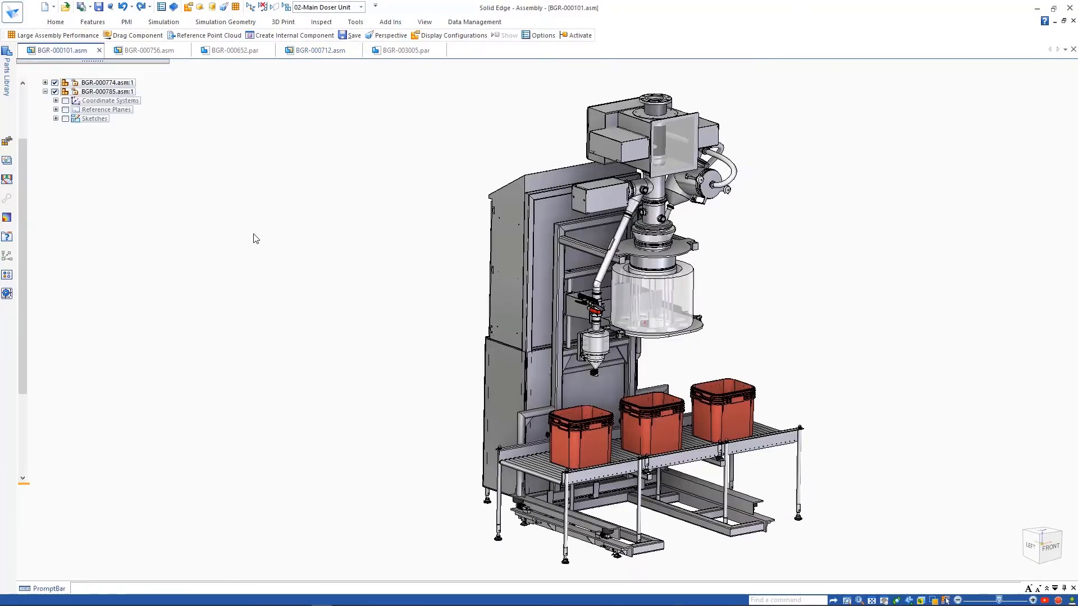
Switch BGR-000101.asm to the 01-All Parts display configuration
{"action": "left_click", "coordinate": [360, 6]}
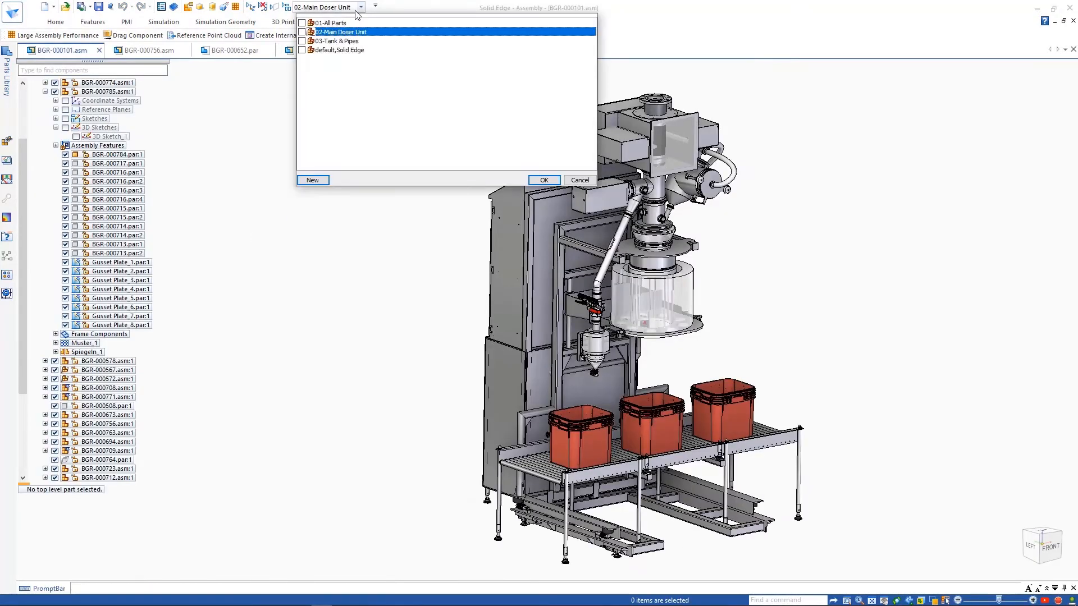
{"action": "left_click", "coordinate": [358, 23]}
{"action": "left_click", "coordinate": [545, 180]}
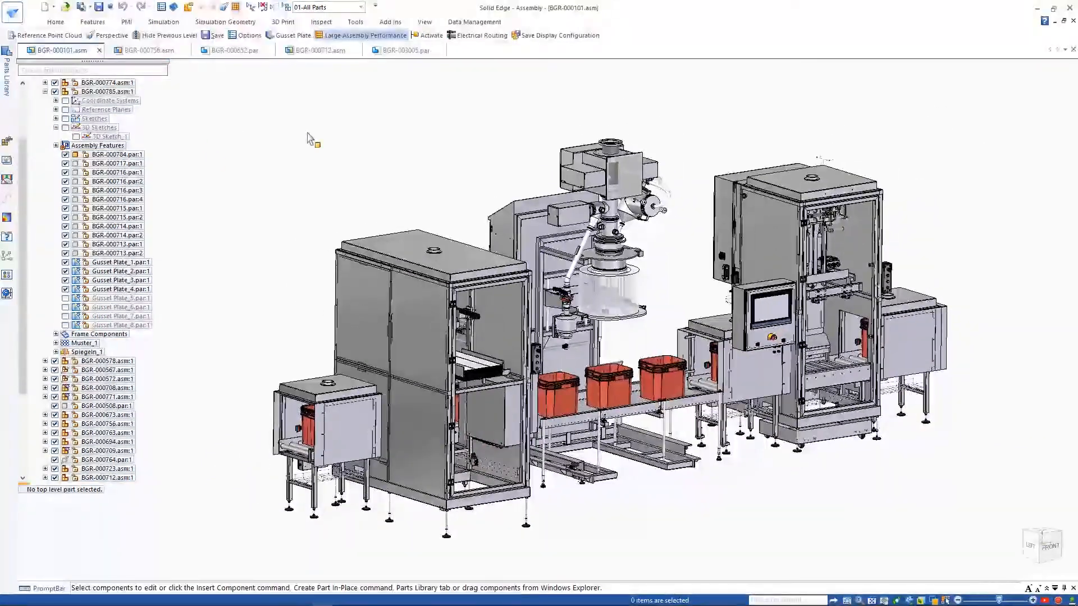
Insert Factory.pts as a reference point cloud with maximum density and automatic point size
{"action": "left_click", "coordinate": [356, 23]}
{"action": "left_click", "coordinate": [373, 59]}
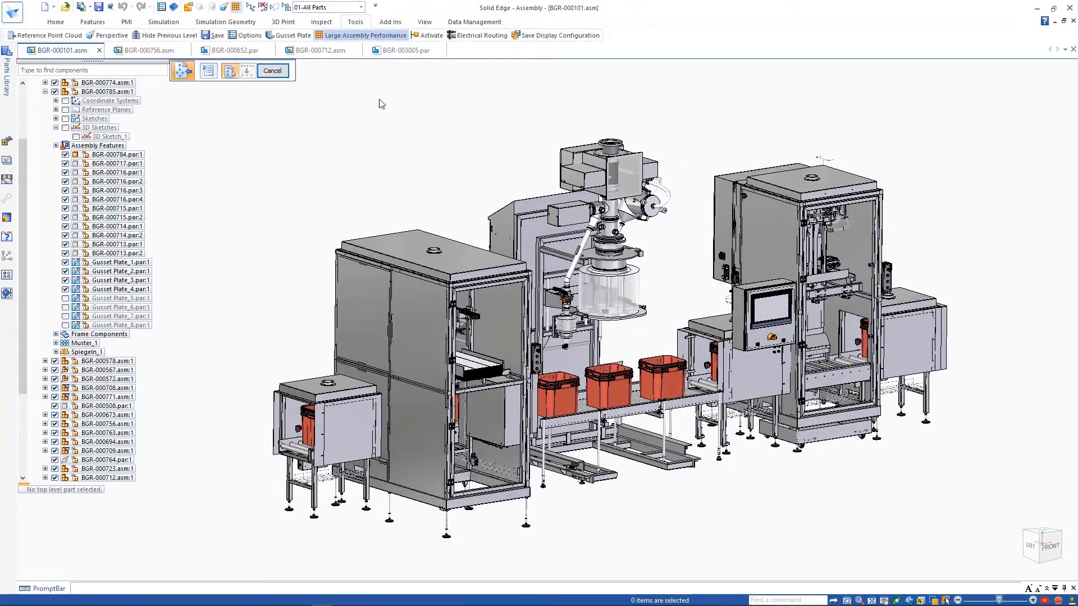
{"action": "left_click", "coordinate": [730, 354]}
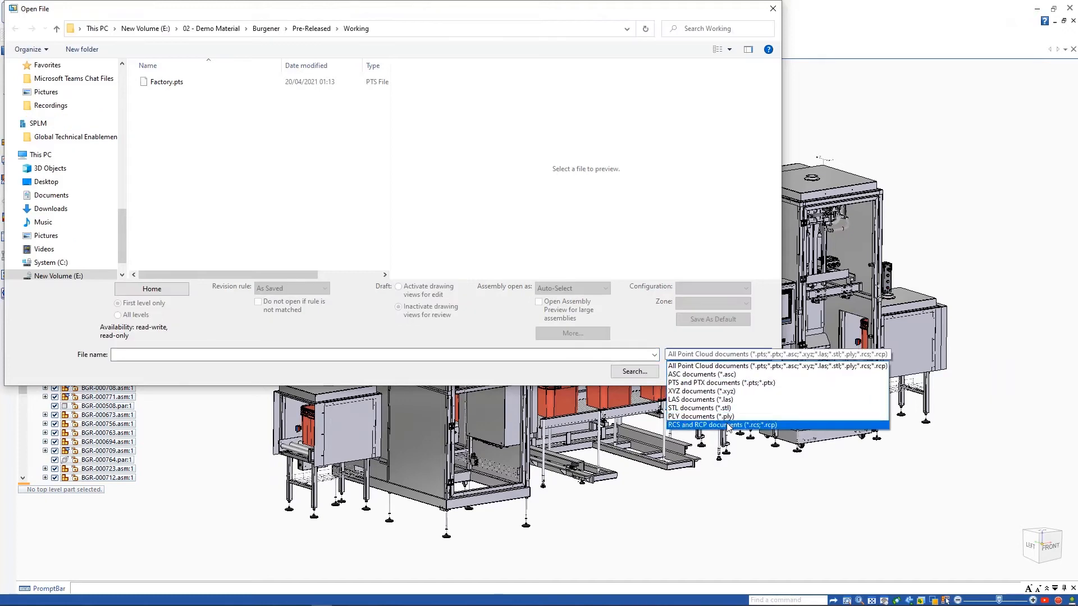
{"action": "left_click", "coordinate": [724, 384]}
{"action": "left_click", "coordinate": [166, 82]}
{"action": "left_click", "coordinate": [690, 371]}
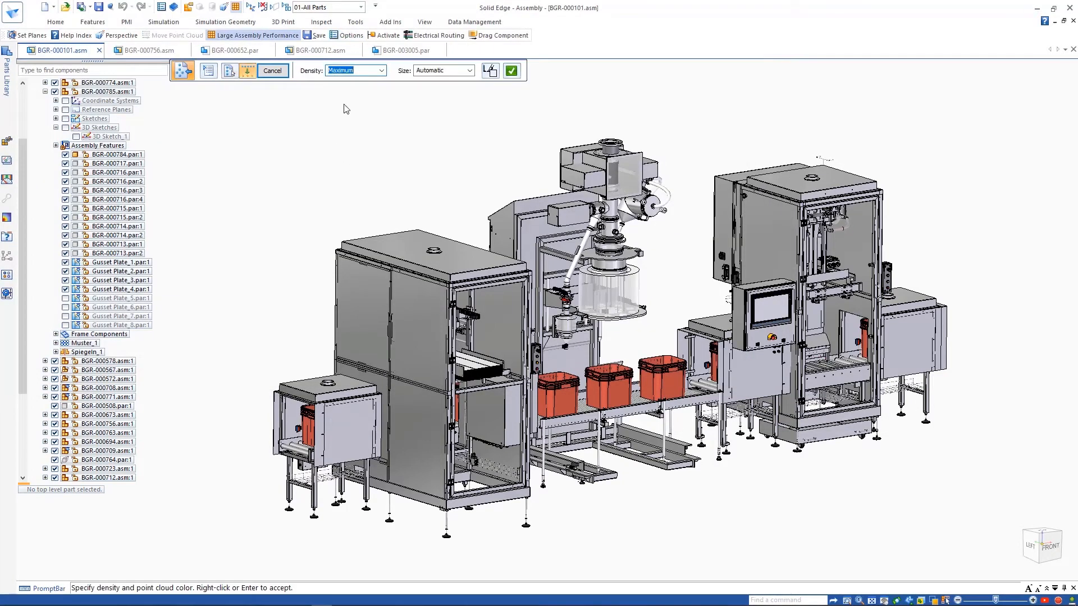
{"action": "left_click", "coordinate": [399, 75]}
{"action": "right_click", "coordinate": [450, 176]}
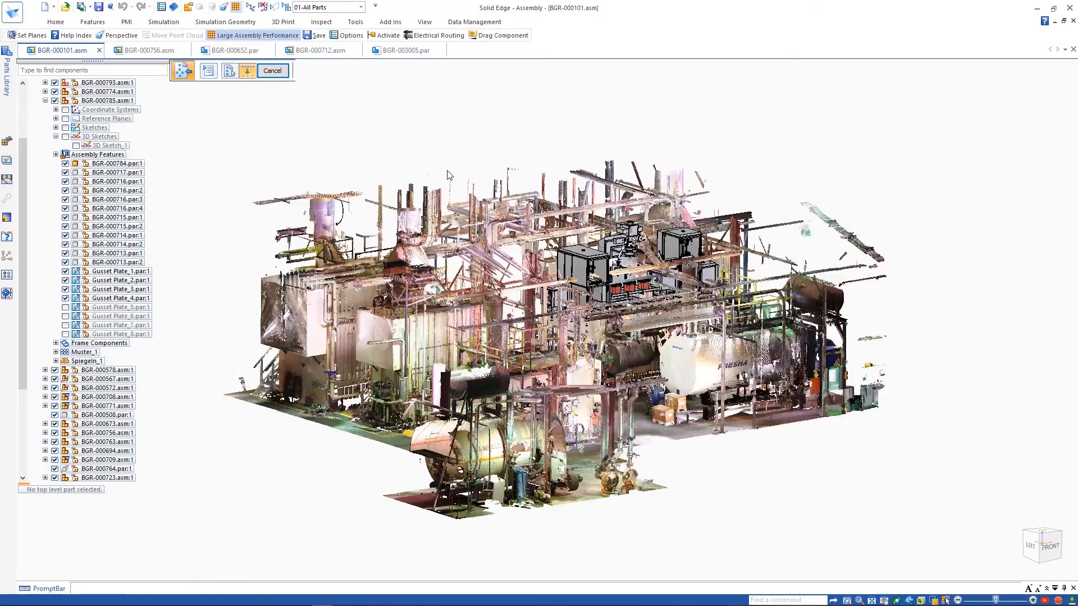
In the front view, move the point cloud vertically until its factory floor lines up with the filling line's feet
{"action": "key", "text": "ctrl+f"}
{"action": "right_click", "coordinate": [450, 176]}
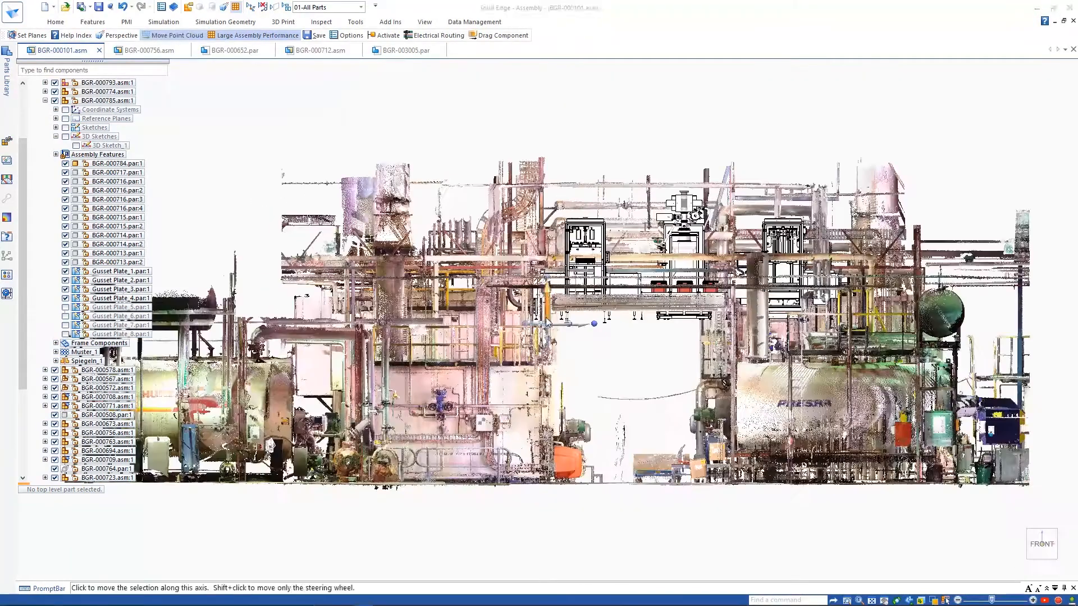
{"action": "left_click", "coordinate": [555, 316]}
{"action": "left_click", "coordinate": [553, 475]}
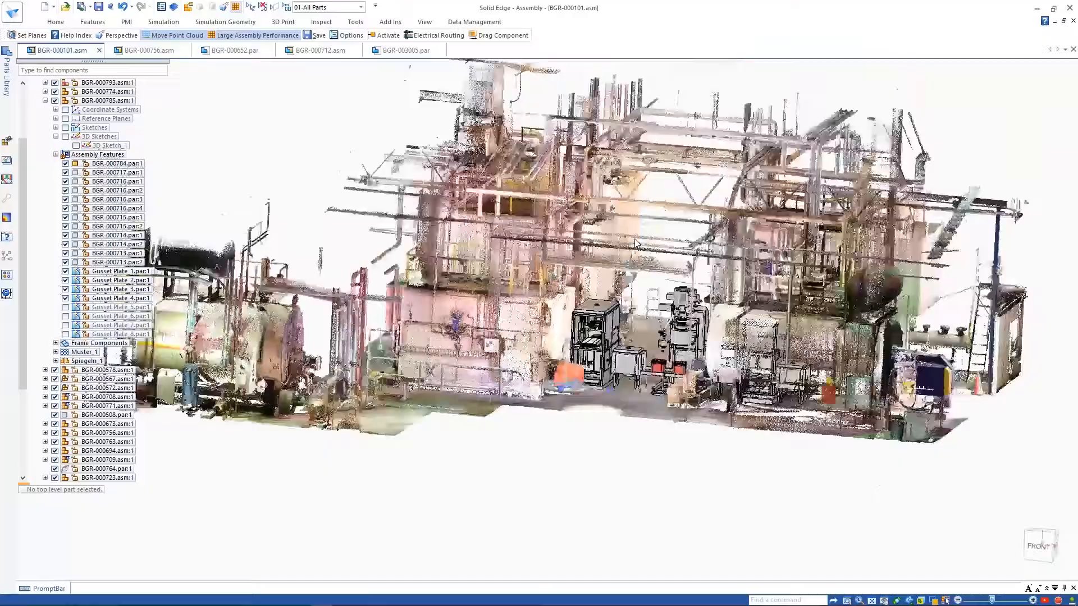
{"action": "middle_click_drag", "start_coordinate": [636, 244], "coordinate": [665, 419]}
{"action": "middle_click_drag", "start_coordinate": [487, 256], "coordinate": [453, 100]}
{"action": "key", "text": "Escape"}
Set clipping planes from a planar reference on the filling line to cut away the rear part of the factory point cloud
{"action": "left_click", "coordinate": [429, 22]}
{"action": "left_click", "coordinate": [60, 47]}
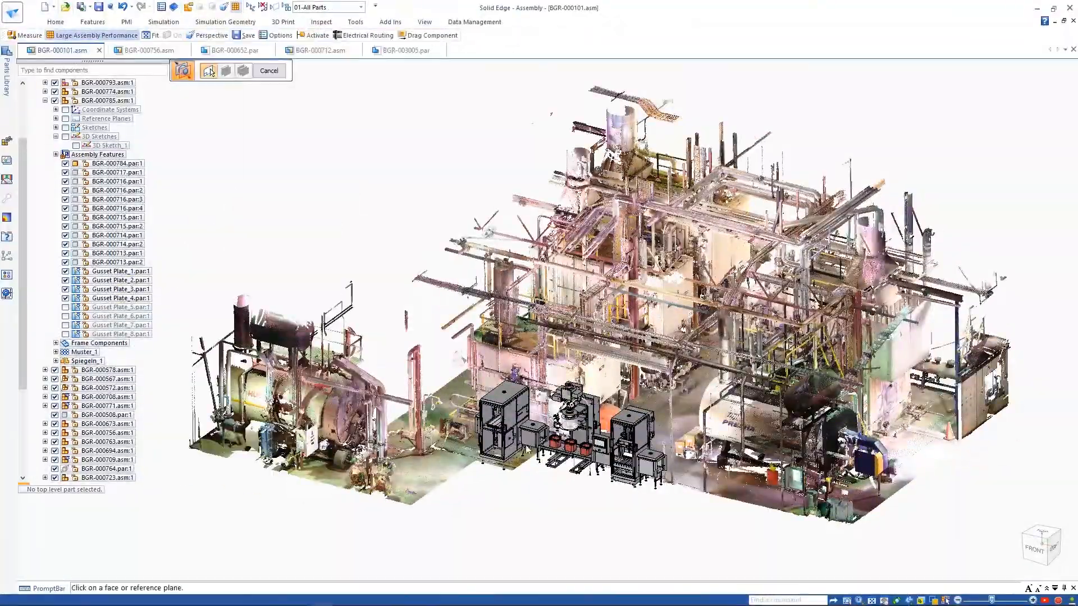
{"action": "left_click", "coordinate": [537, 433]}
{"action": "left_click", "coordinate": [535, 298]}
{"action": "left_click", "coordinate": [291, 515]}
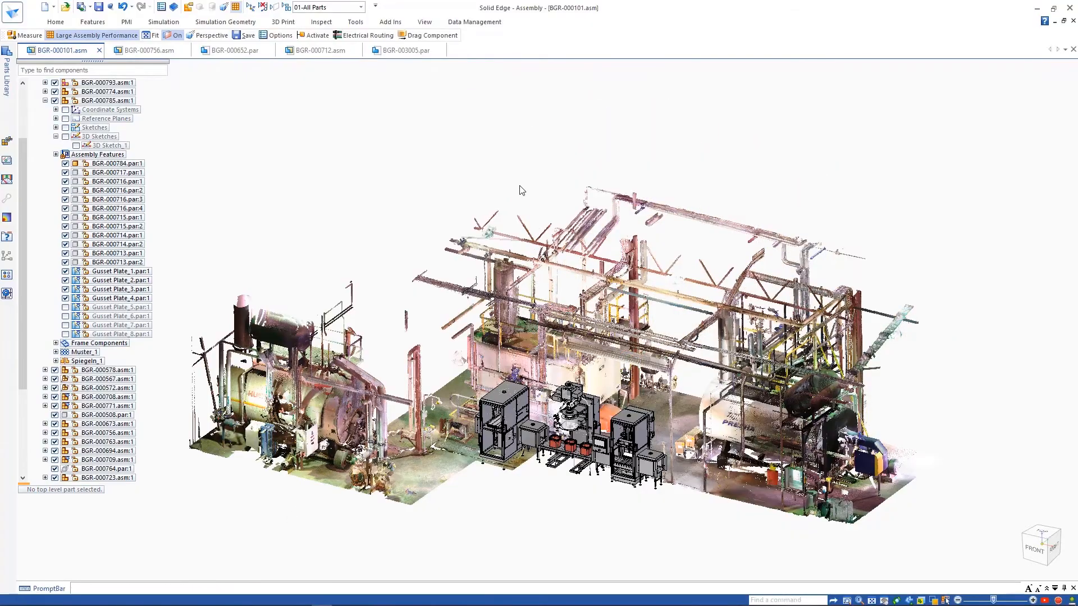
{"action": "middle_click_drag", "start_coordinate": [520, 191], "coordinate": [421, 196]}
{"action": "middle_click_drag", "start_coordinate": [464, 257], "coordinate": [522, 230]}
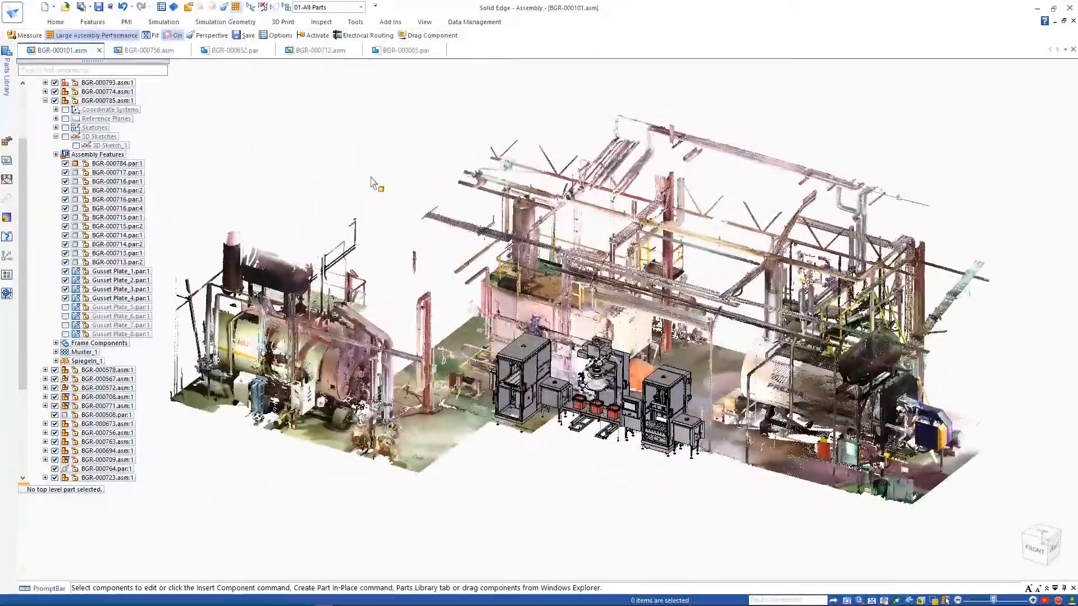
Switch the assembly to the display configuration that includes the storage tank and connecting pipe
{"action": "left_click", "coordinate": [361, 7]}
{"action": "left_click", "coordinate": [337, 39]}
{"action": "left_click", "coordinate": [543, 179]}
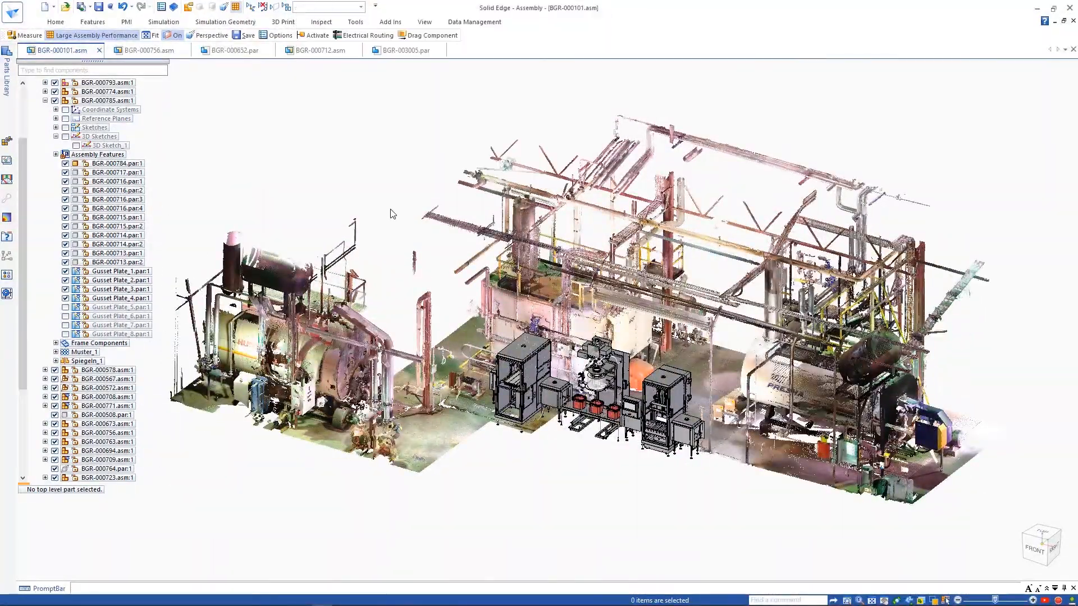
Select tank assembly BGR-000500.asm and set the offset of its second Base relationship to 1000 mm
{"action": "middle_click_drag", "start_coordinate": [393, 214], "coordinate": [393, 214]}
{"action": "scroll", "coordinate": [34, 308], "scroll_direction": "down", "scroll_amount": 5}
{"action": "left_click", "coordinate": [93, 470]}
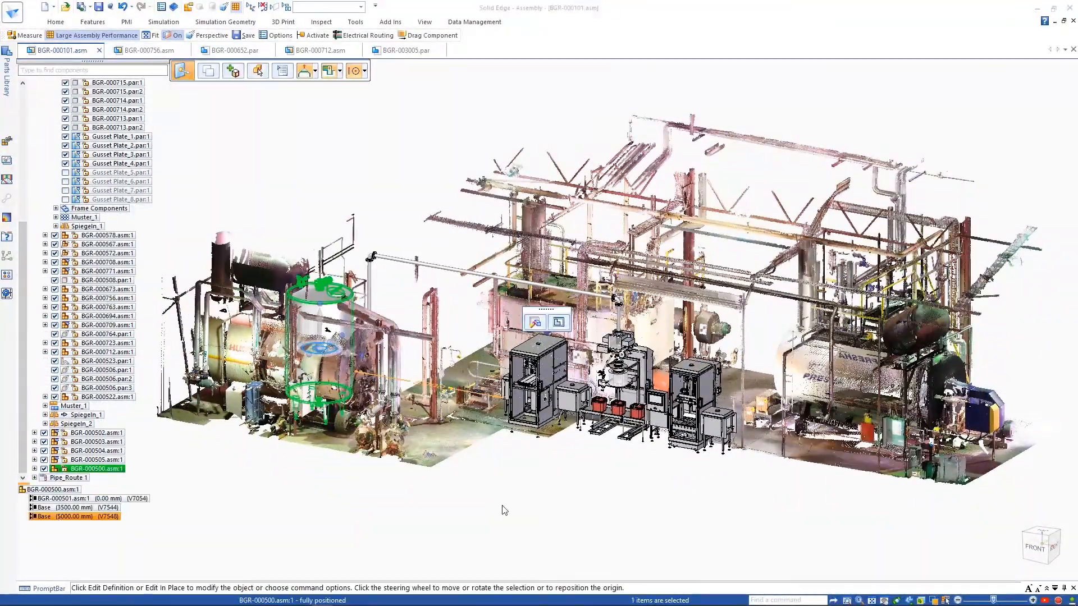
{"action": "key", "text": "Return"}
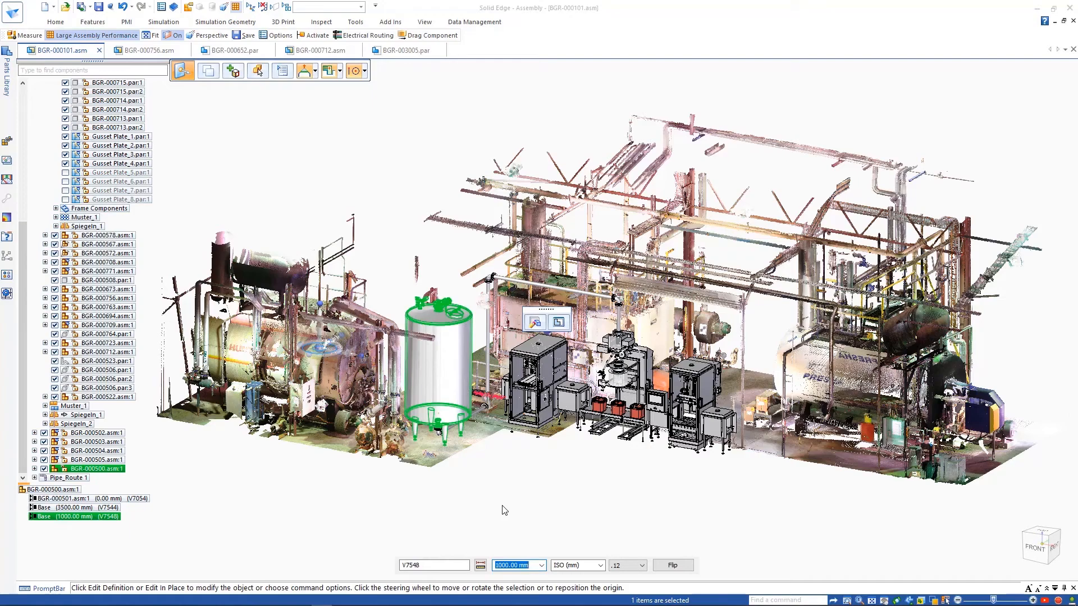
{"action": "key", "text": "Escape"}
Measure the distance from the overhead pipe's flange near the elbow to the point-cloud beam in the front view
{"action": "left_click", "coordinate": [1025, 557]}
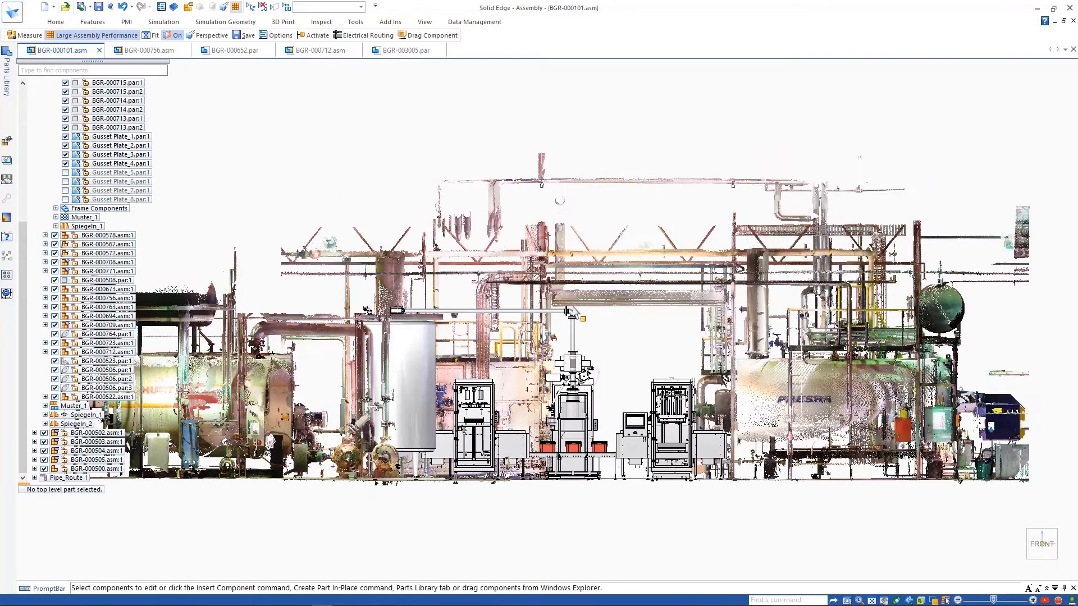
{"action": "scroll", "coordinate": [573, 317], "scroll_direction": "up", "scroll_amount": 8}
{"action": "left_click", "coordinate": [323, 23]}
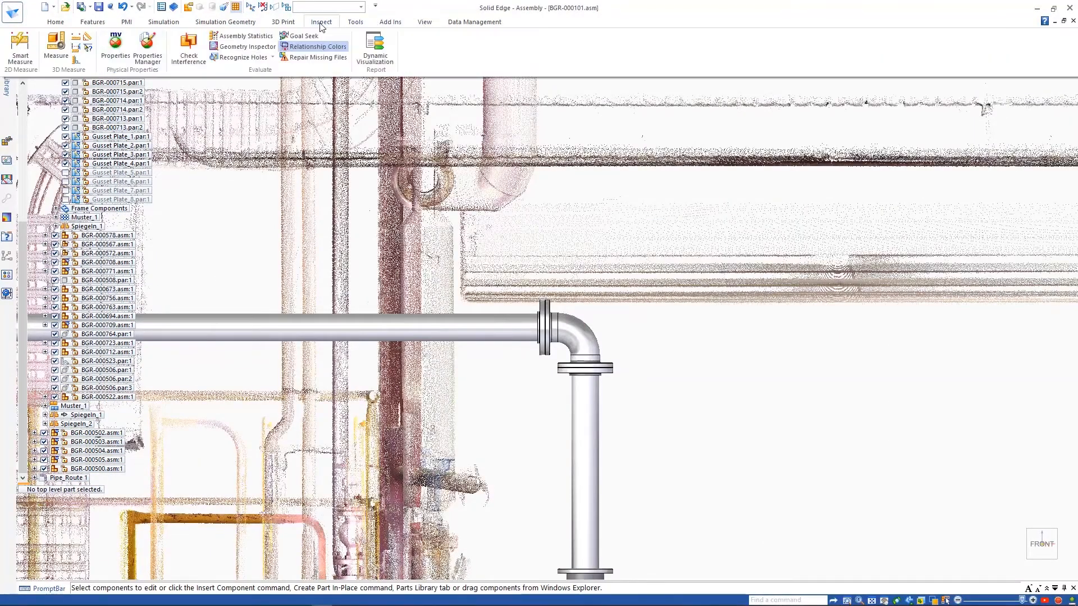
{"action": "left_click", "coordinate": [119, 48]}
{"action": "left_click", "coordinate": [550, 306]}
{"action": "left_click", "coordinate": [592, 306]}
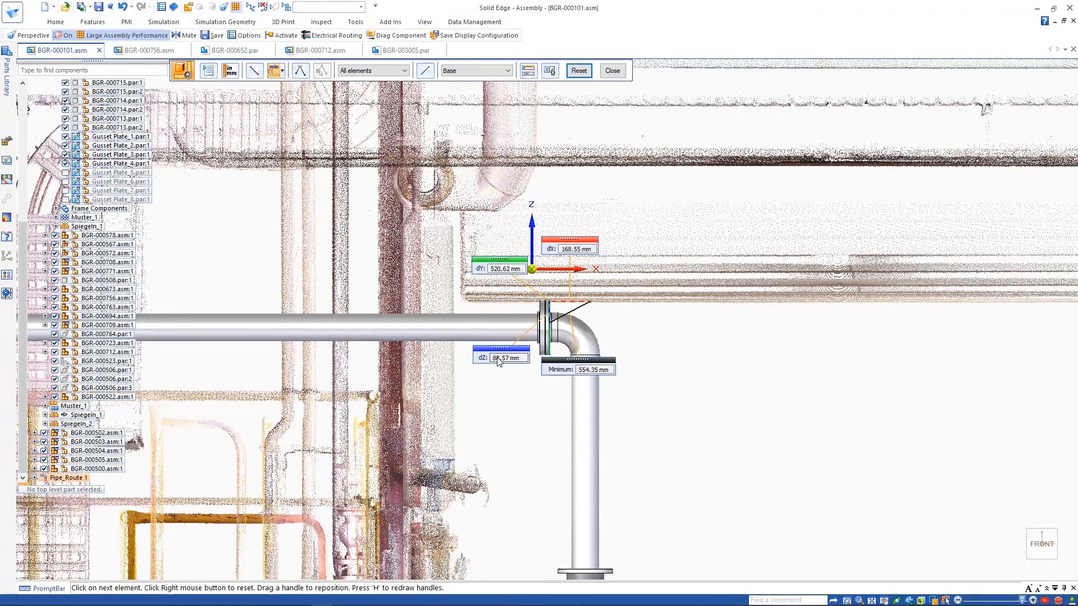
{"action": "key", "text": "Escape"}
Show the top-level 3D sketch of the pipe route and set the dimension of the vertical run below the elbow to 850 mm
{"action": "left_click", "coordinate": [44, 109]}
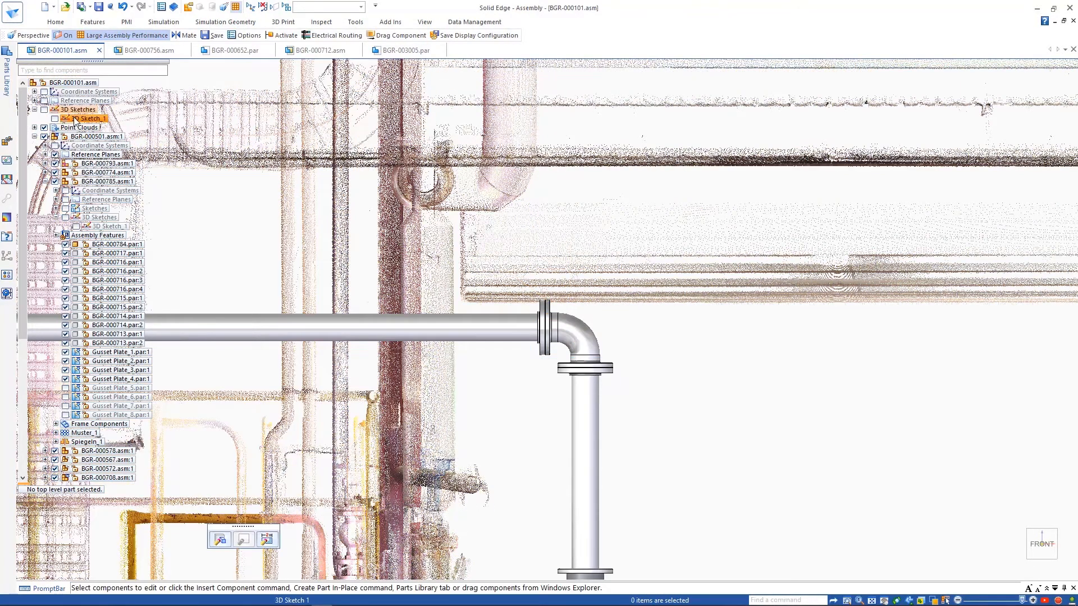
{"action": "left_click", "coordinate": [929, 449]}
{"action": "type", "text": "800"}
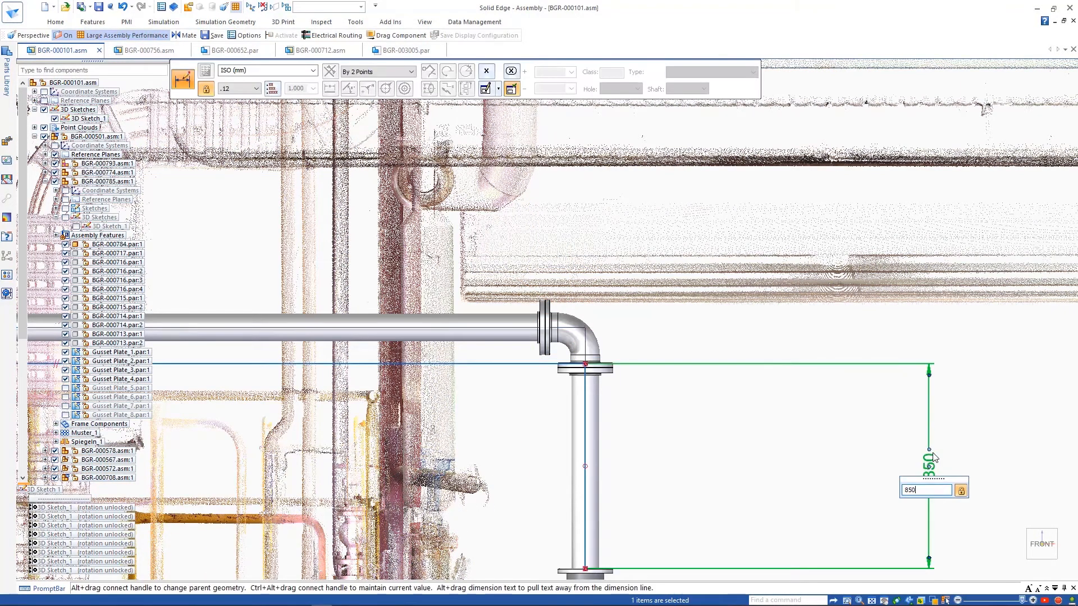
{"action": "key", "text": "Return"}
{"action": "key", "text": "Escape"}
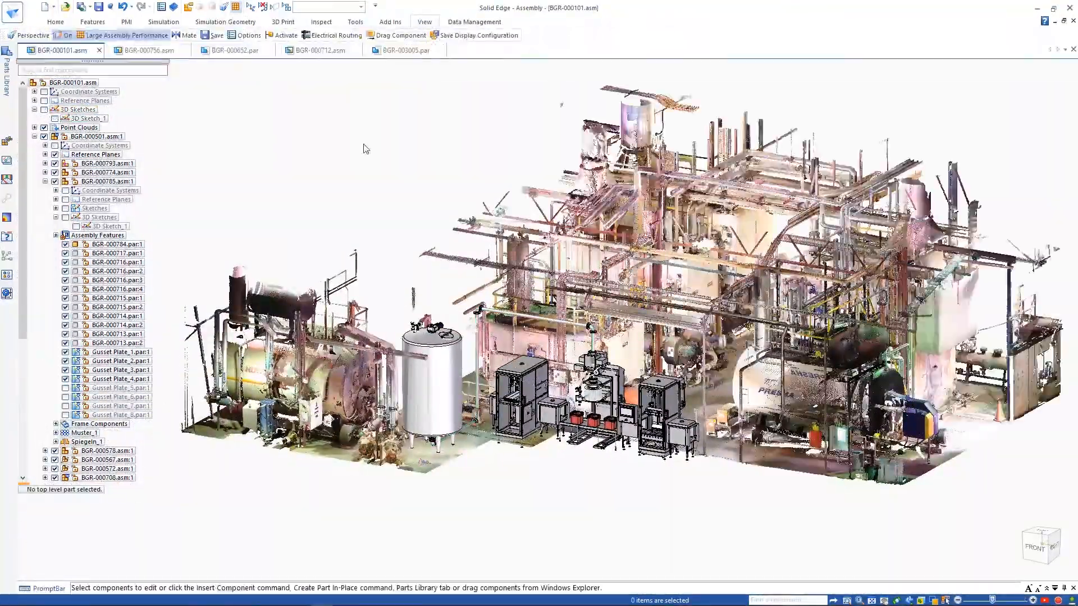
{"action": "middle_click", "coordinate": [330, 283]}
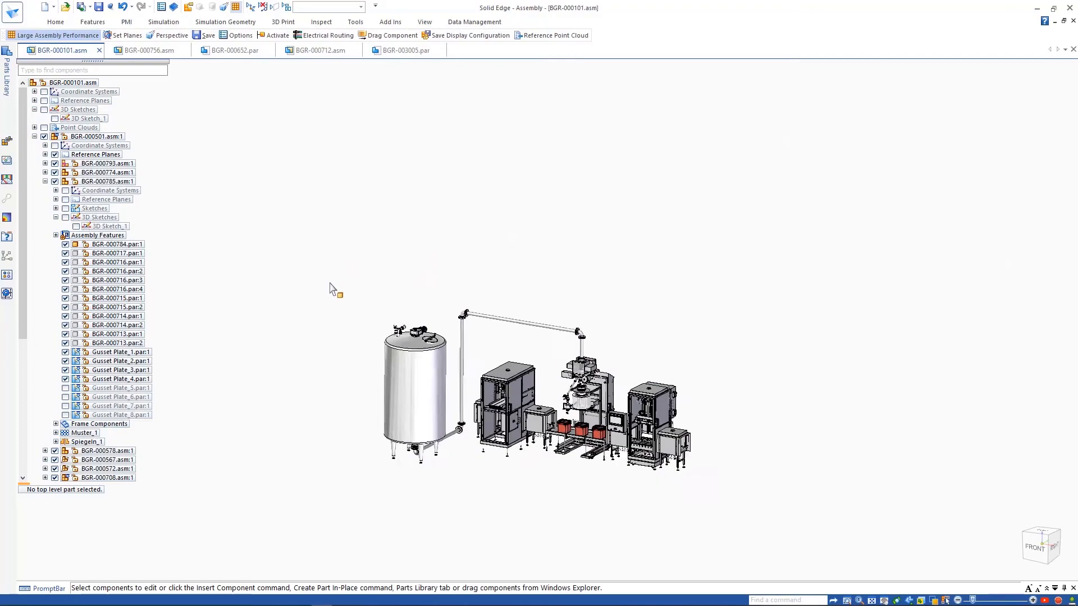